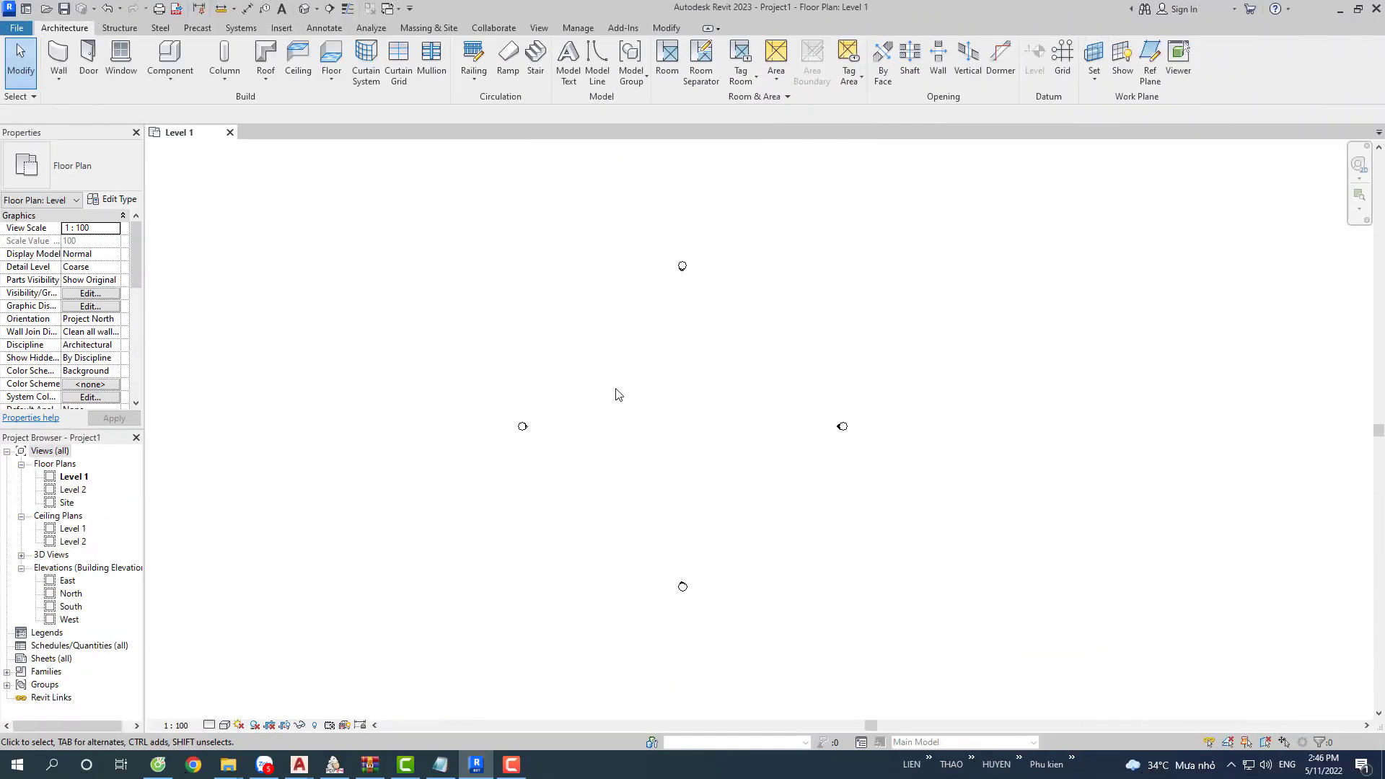
Browse the Open dialog to the CONG TY DONG DUONG project folder.
click(26, 30)
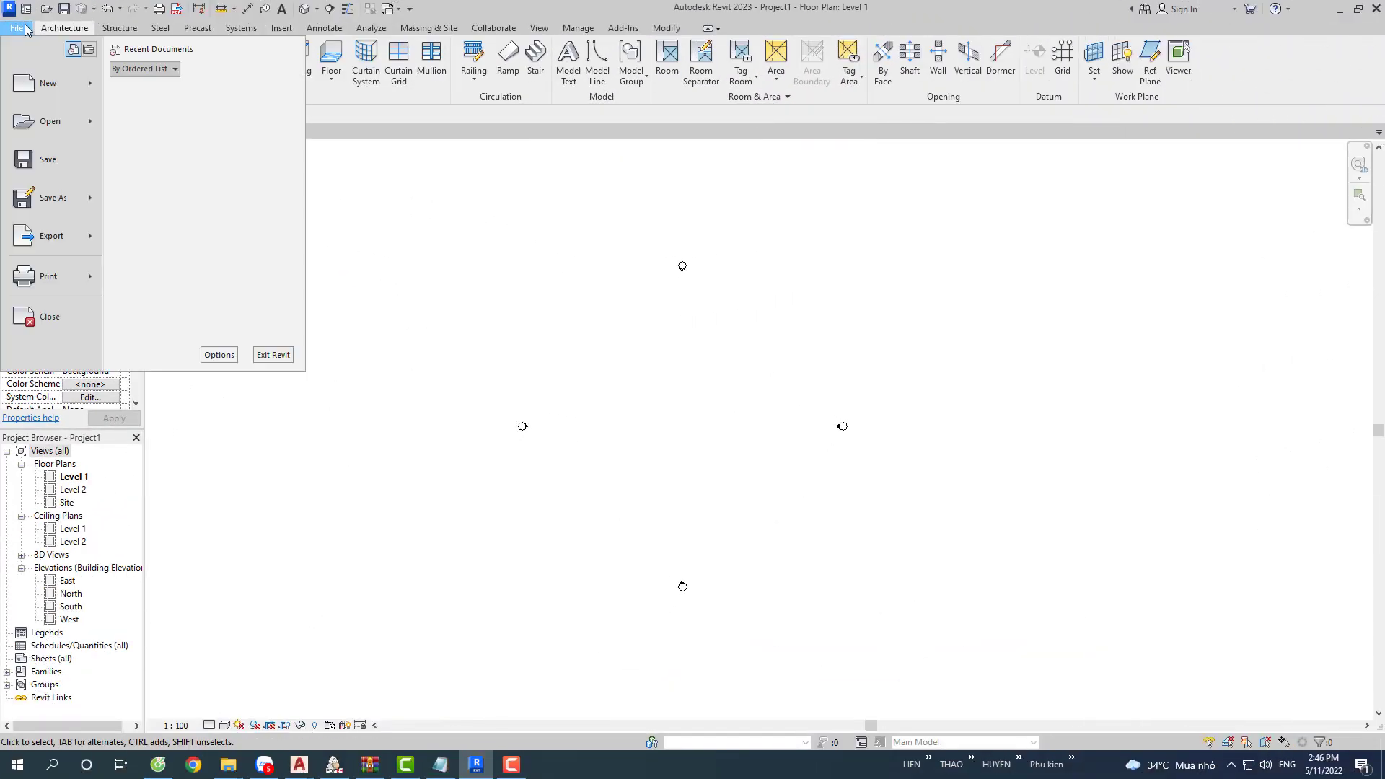
click(49, 116)
text(D:\LHN TONG HOP\DO HOA\KIEN TRUC\CONG TY DONG DUONG)
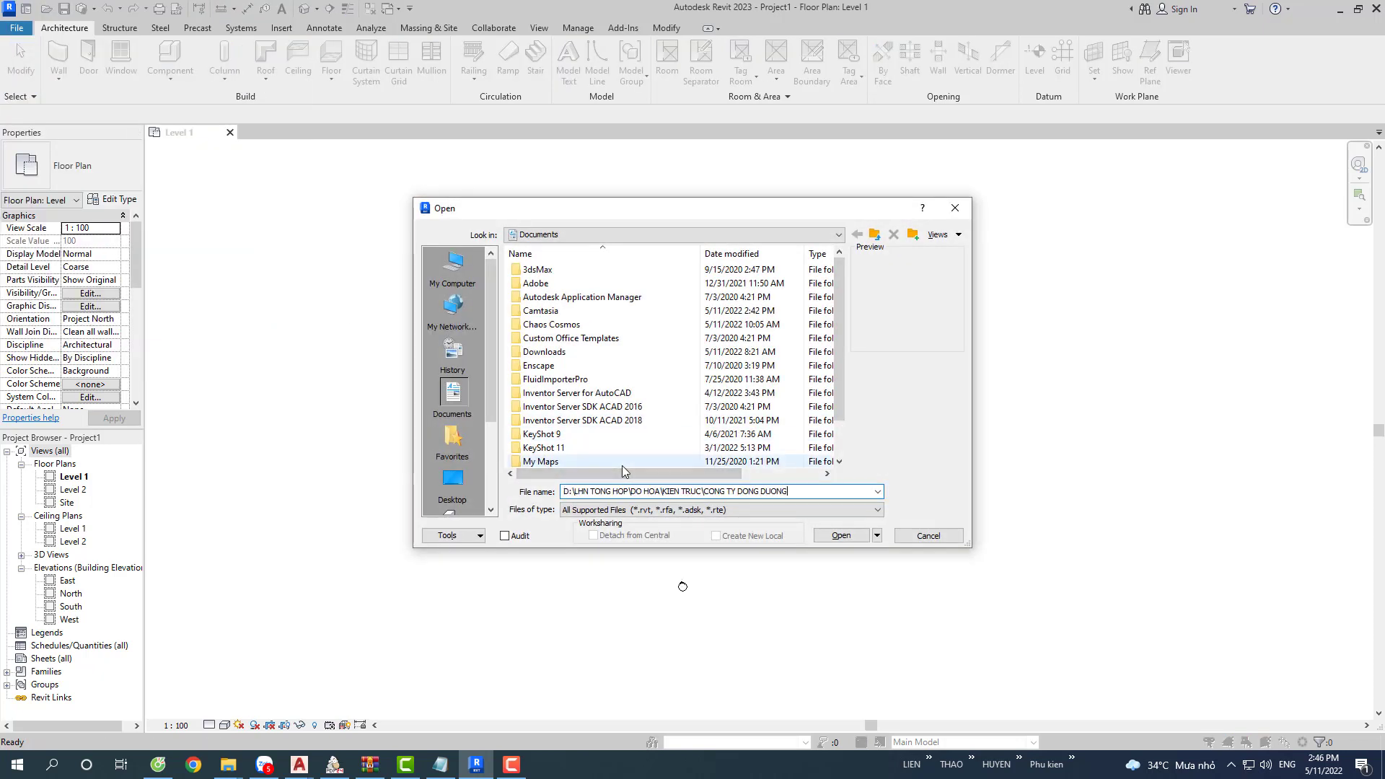
key(Return)
scroll(623, 371, down, 4)
scroll(623, 371, down, 3)
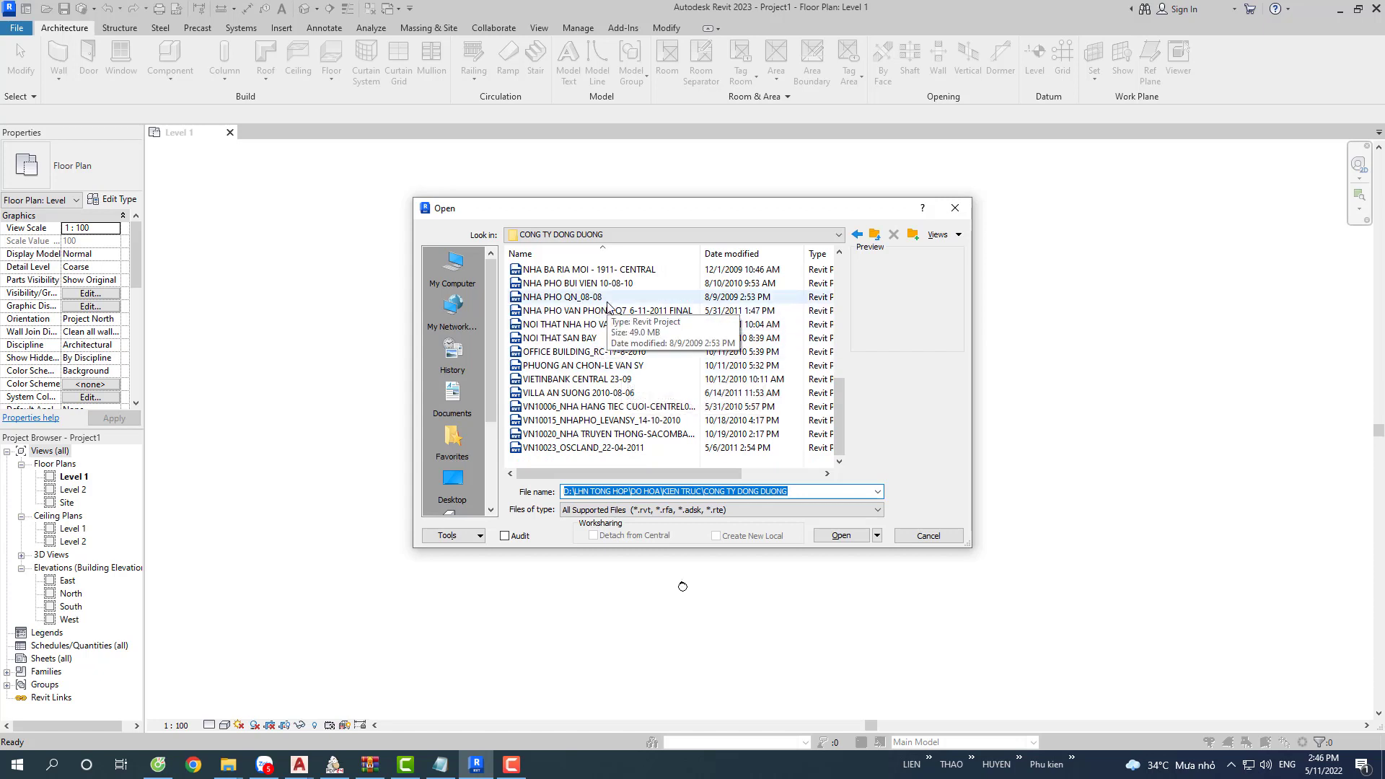
Open VN10006_NHA HANG TIEC CUOI detached from central, discarding its worksets.
click(584, 310)
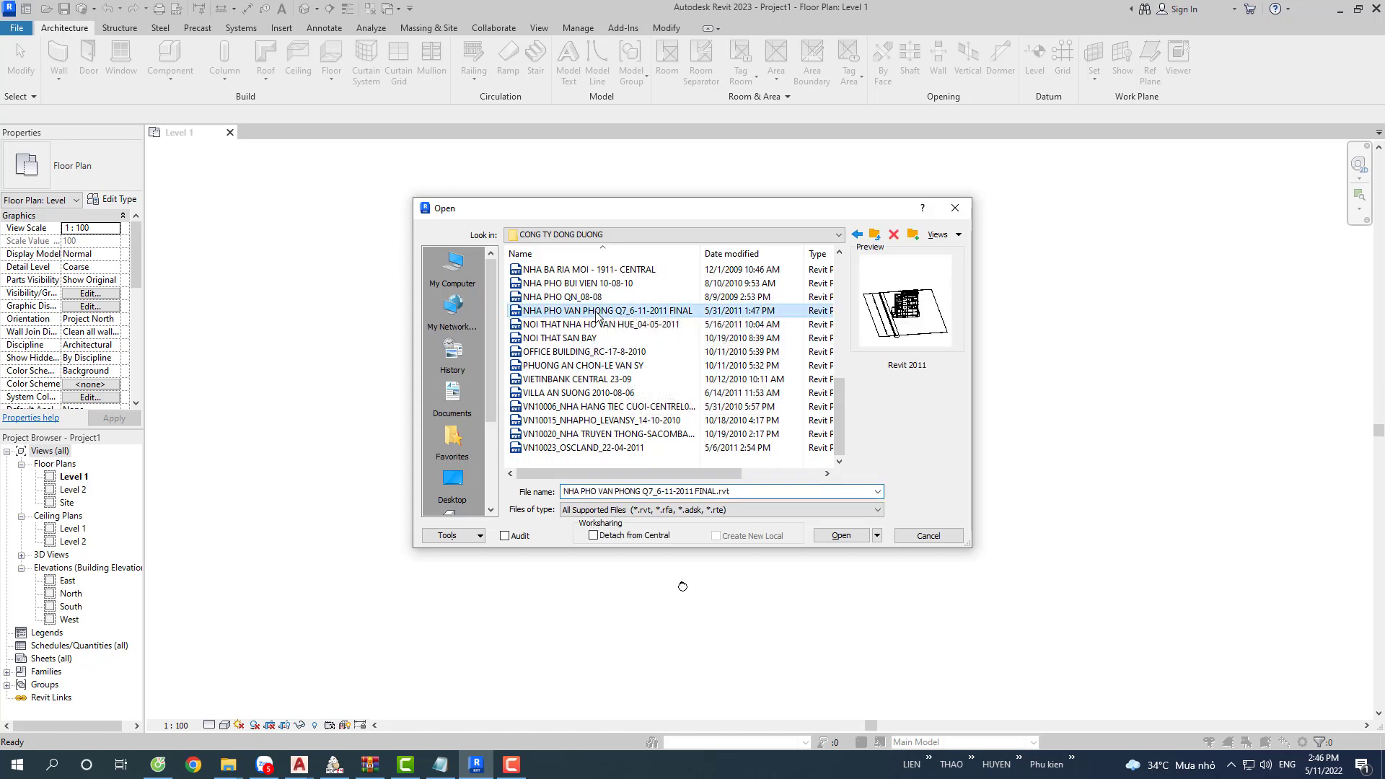
click(604, 395)
click(608, 409)
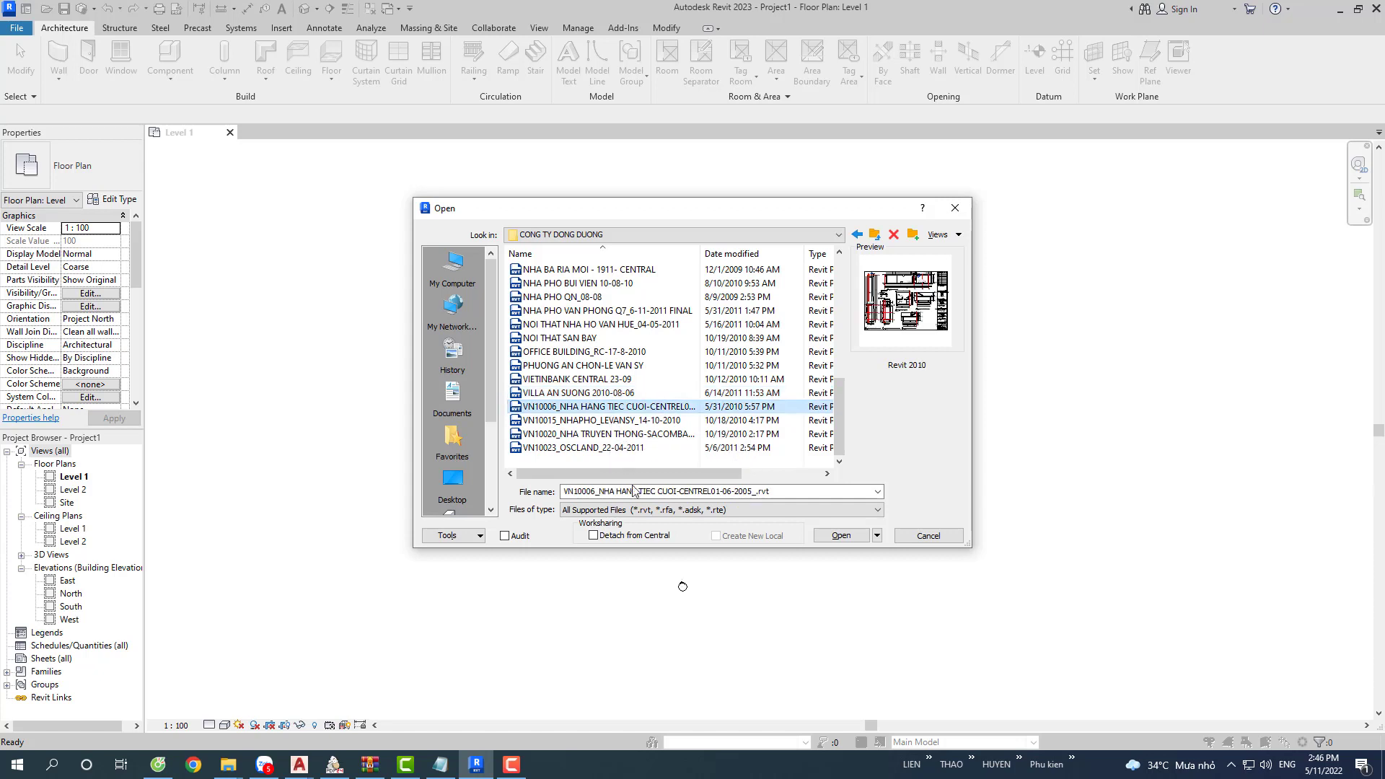
click(594, 536)
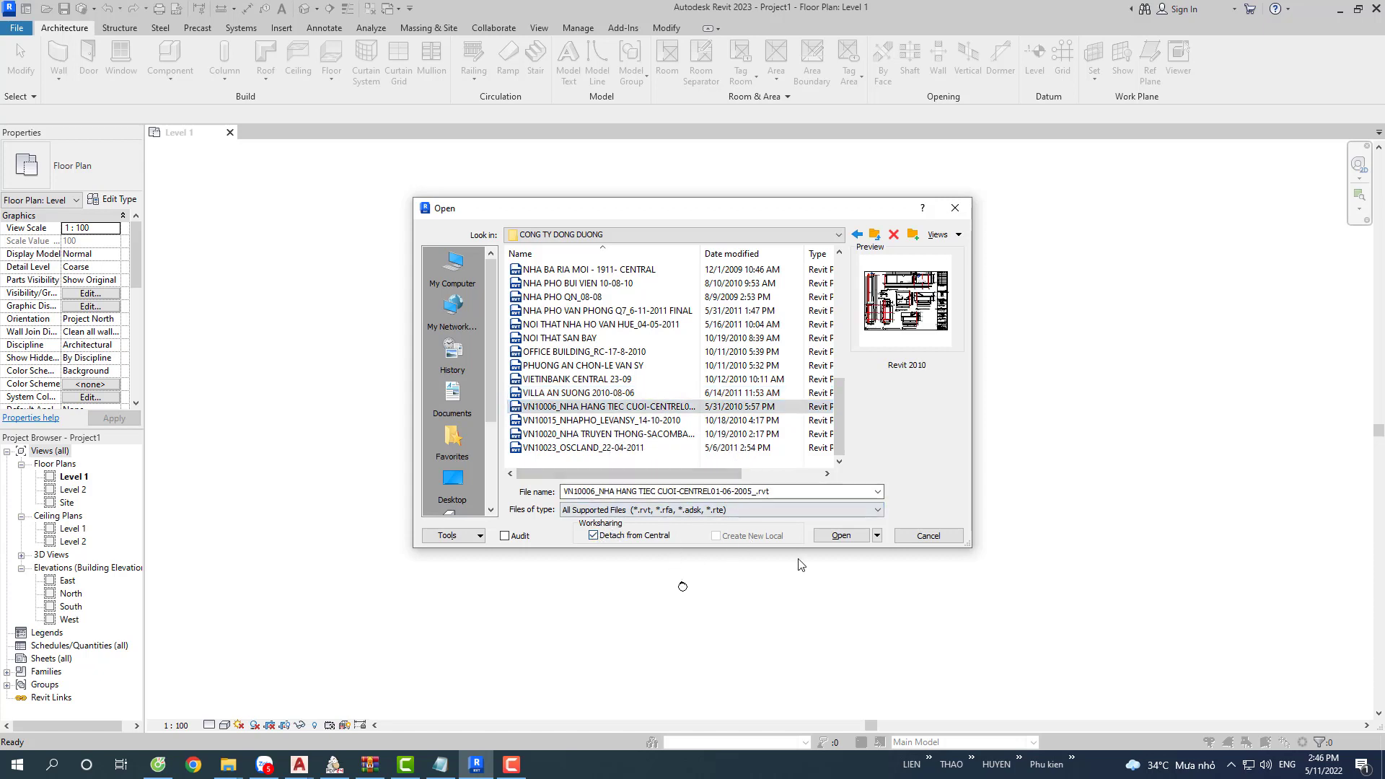
click(845, 540)
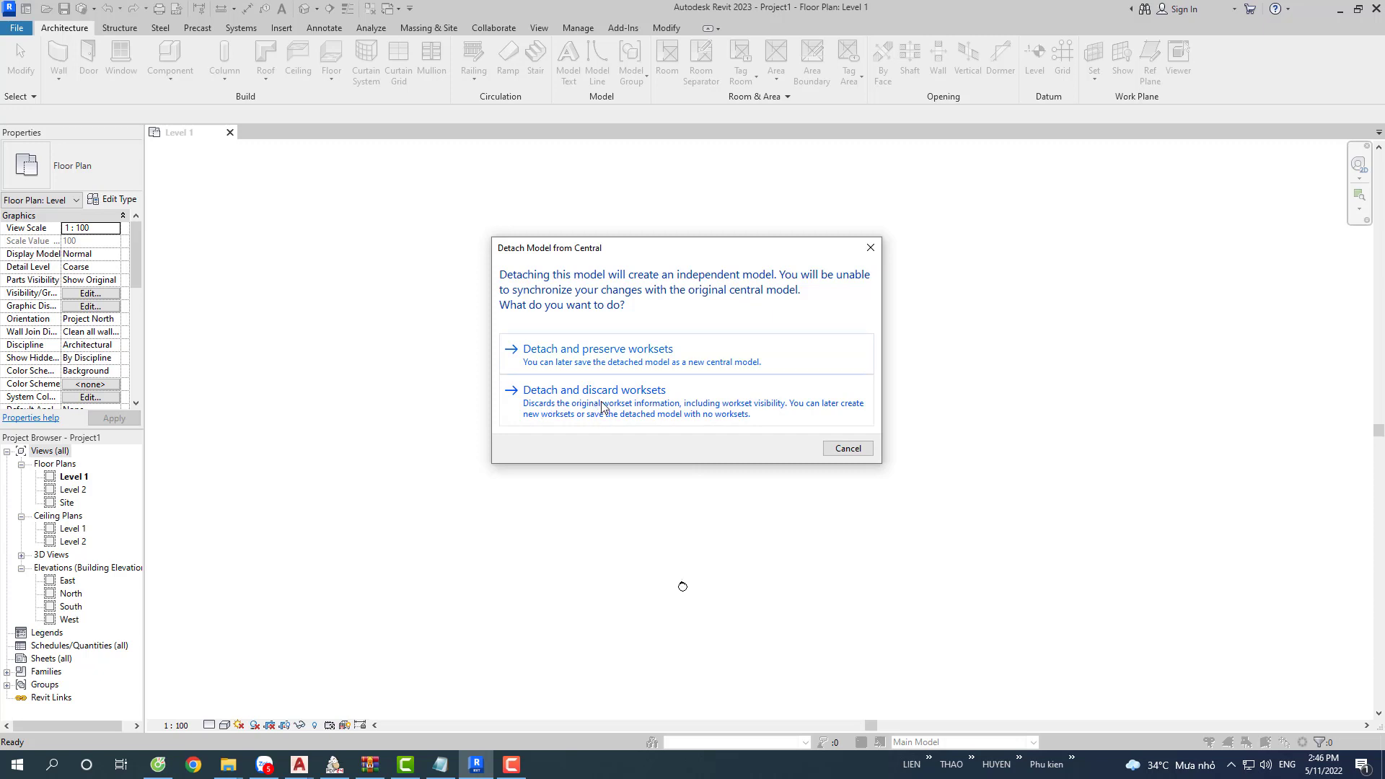
click(603, 407)
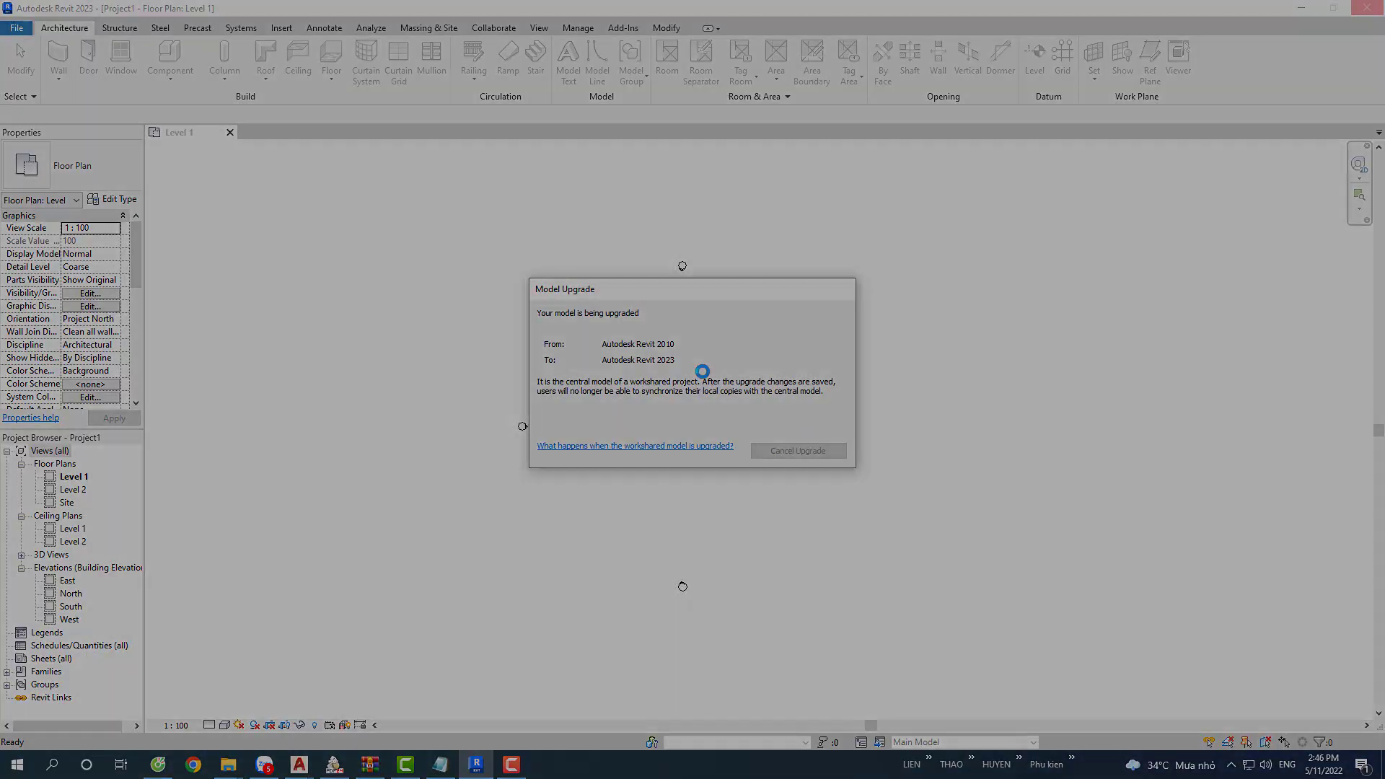
scroll(725, 463, up, 3)
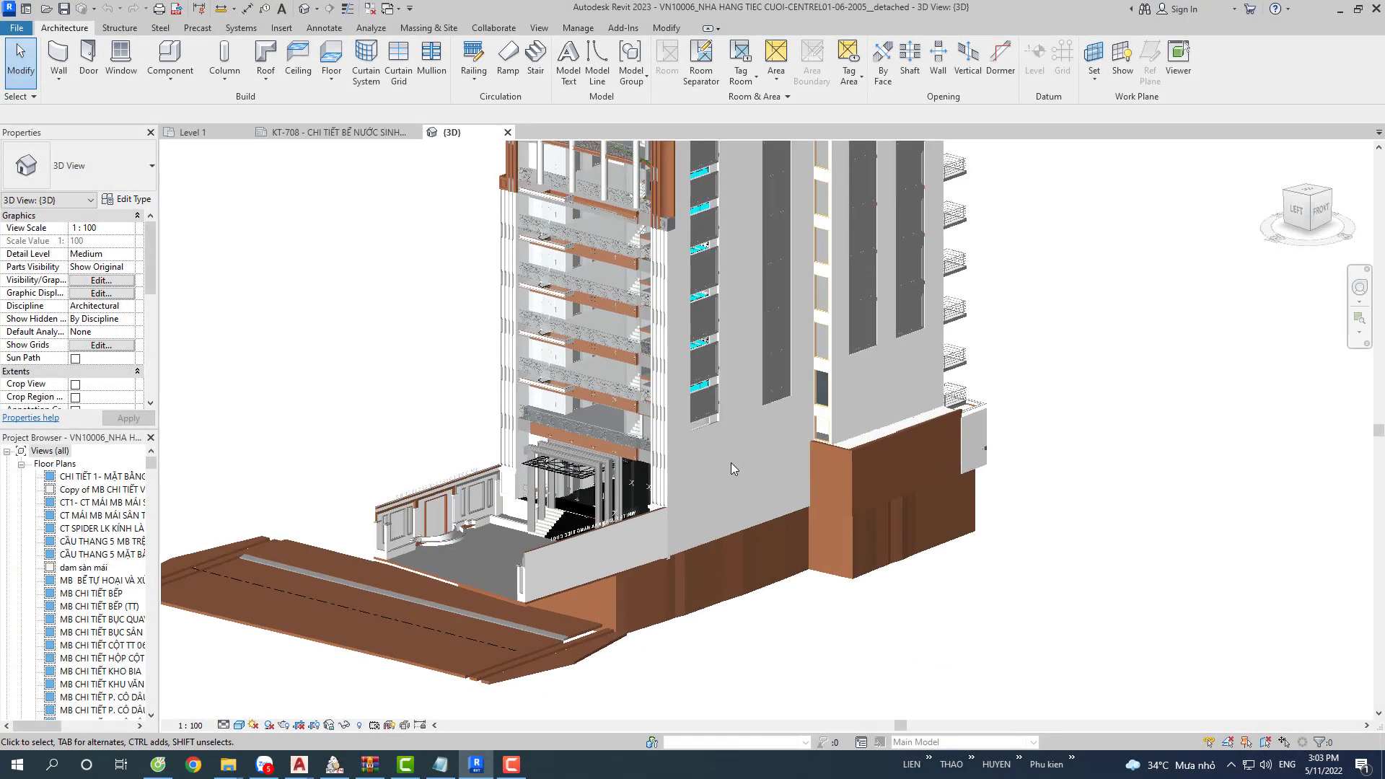
scroll(730, 461, up, 2)
mouse_move(806, 486)
shift+middle_down()
mouse_move(827, 499)
mouse_move(828, 469)
shift+middle_up()
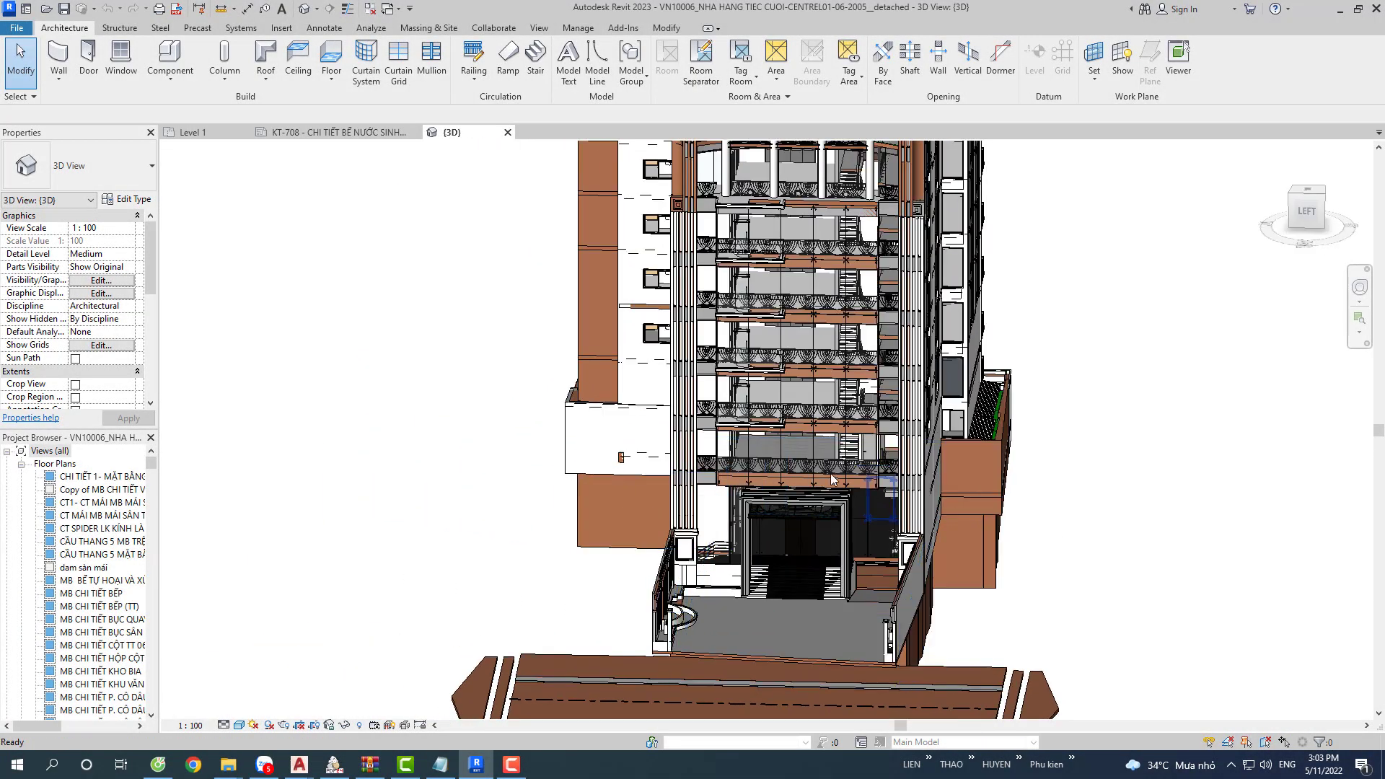
scroll(828, 469, up, 2)
scroll(828, 469, up, 2)
scroll(828, 469, up, 2)
scroll(807, 470, down, 3)
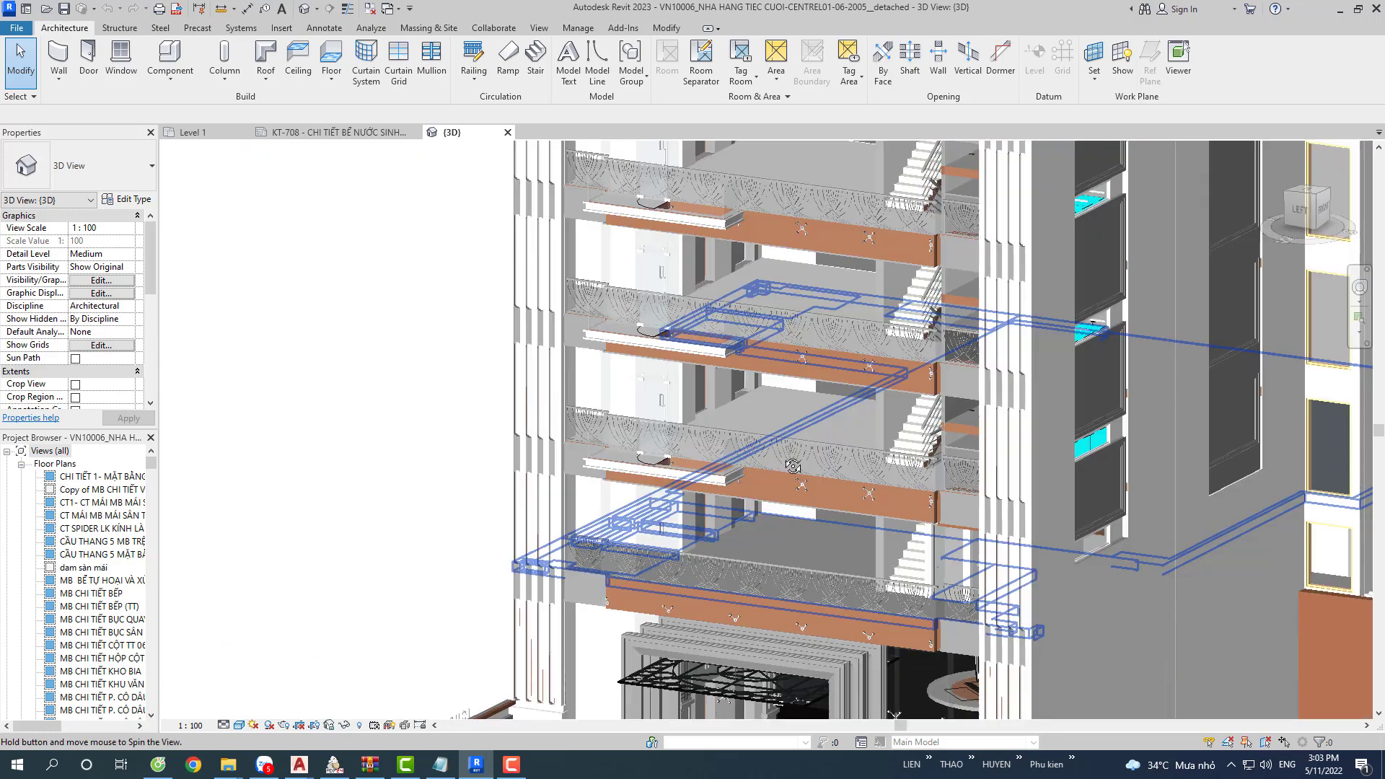
scroll(818, 475, down, 2)
scroll(828, 479, down, 2)
shift+middle_drag(828, 481, 785, 480)
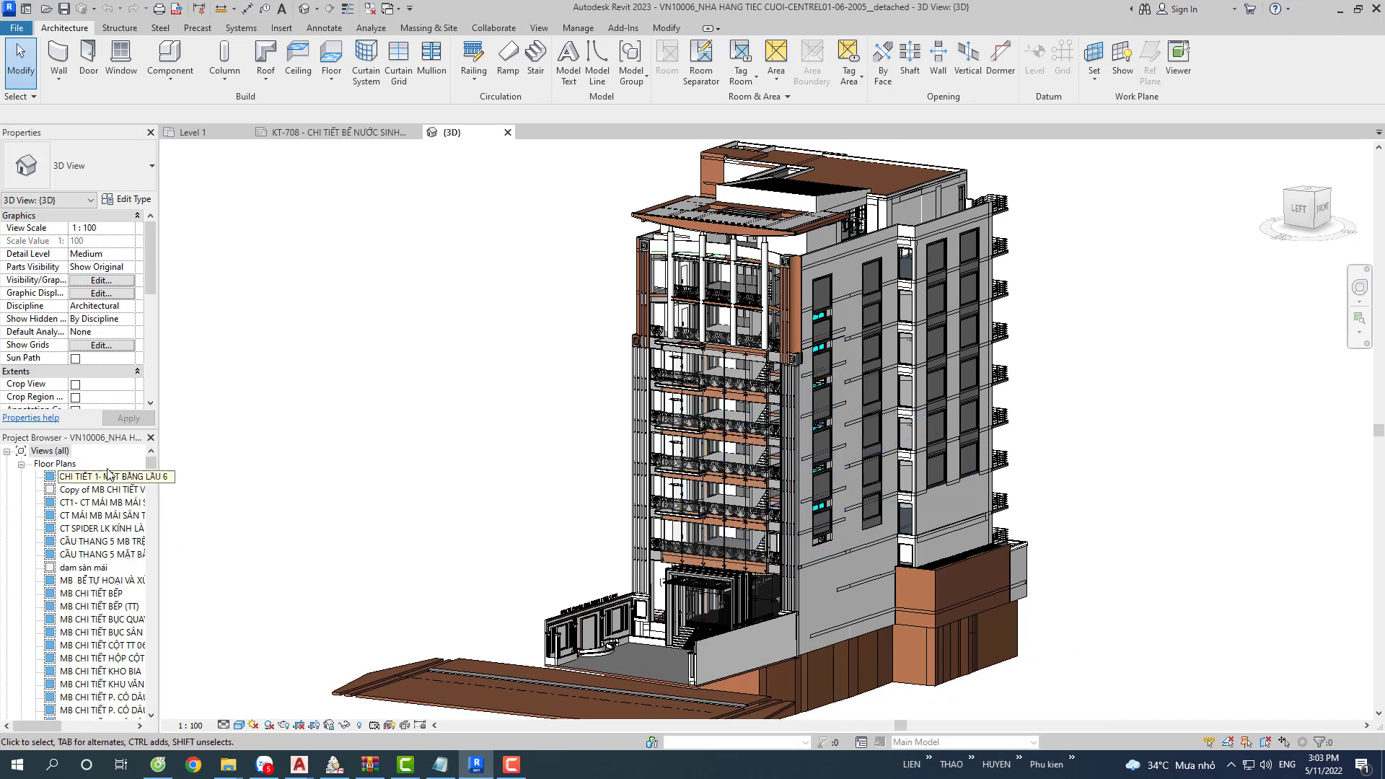
scroll(148, 465, down, 2)
scroll(155, 463, down, 3)
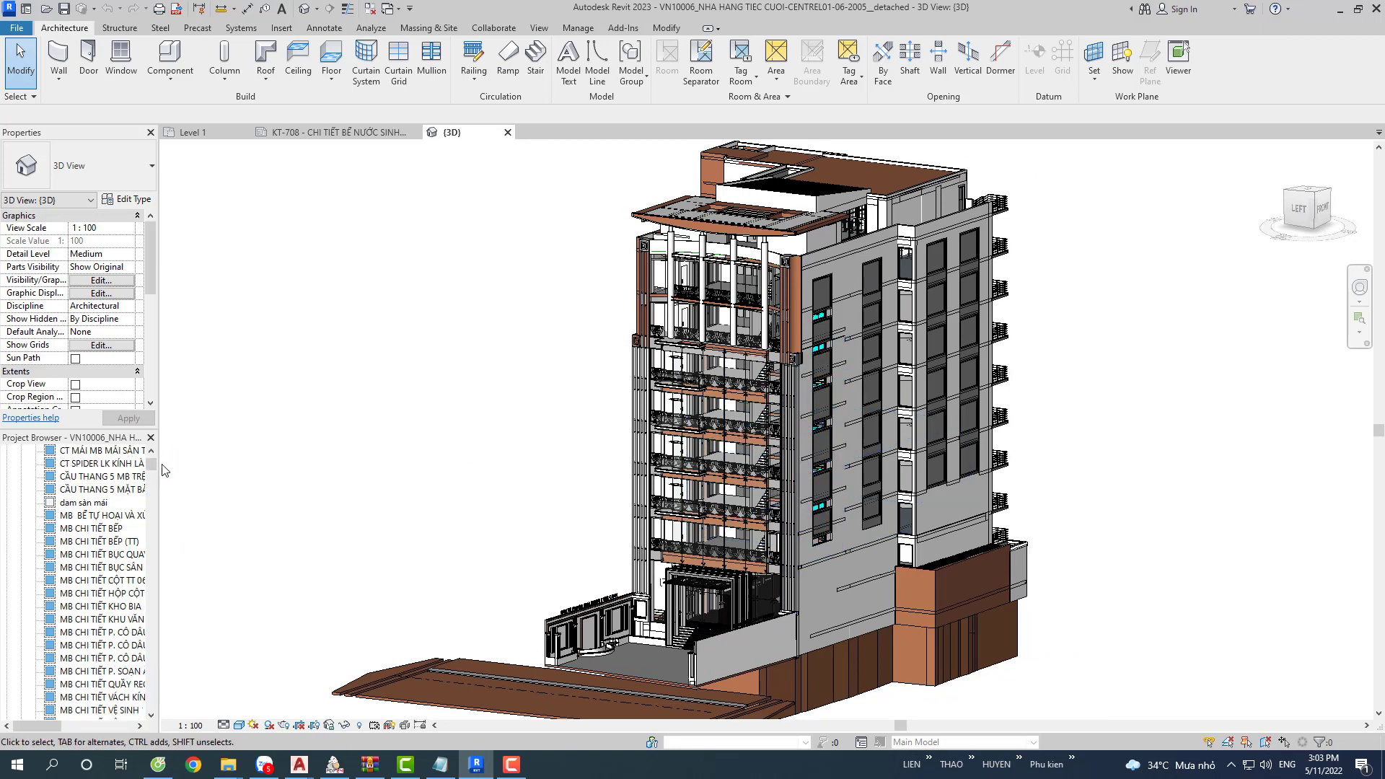
drag(153, 465, 156, 627)
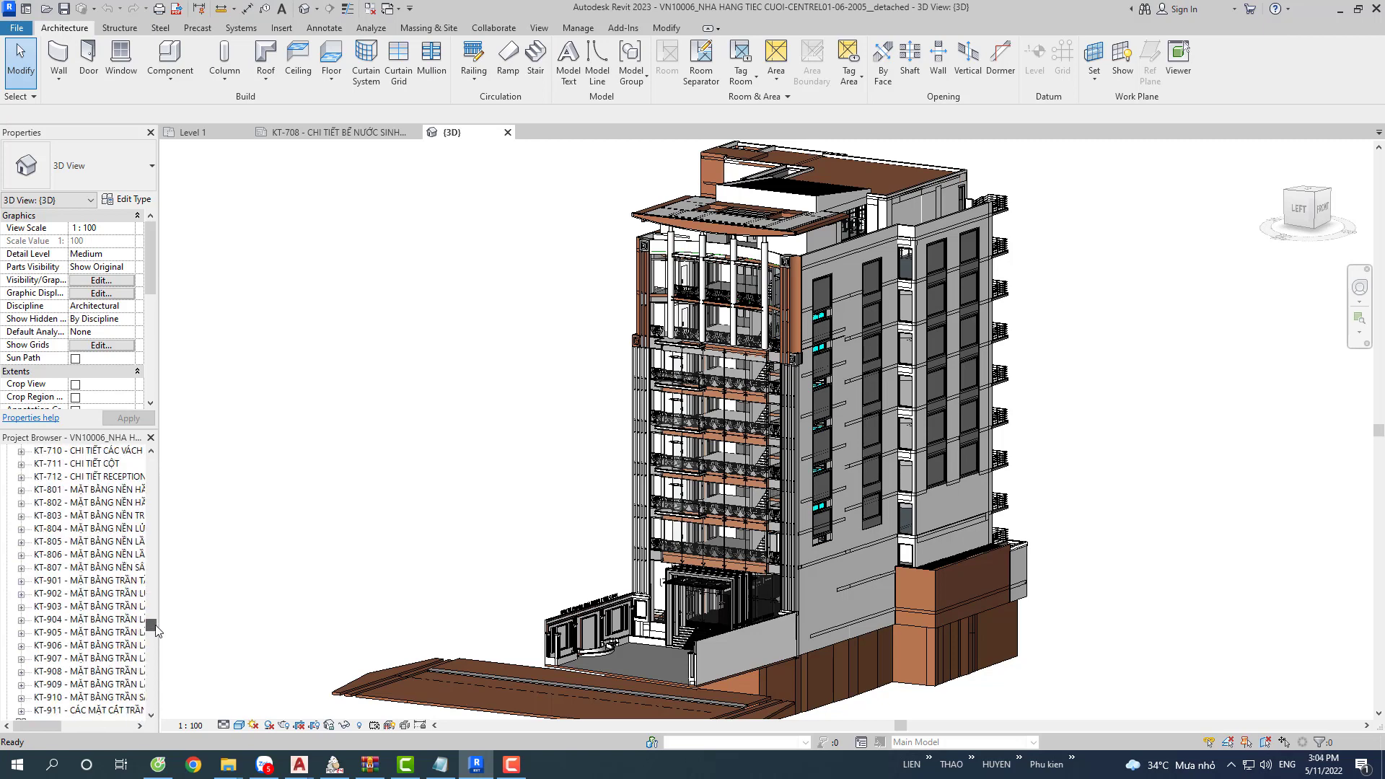
click(112, 622)
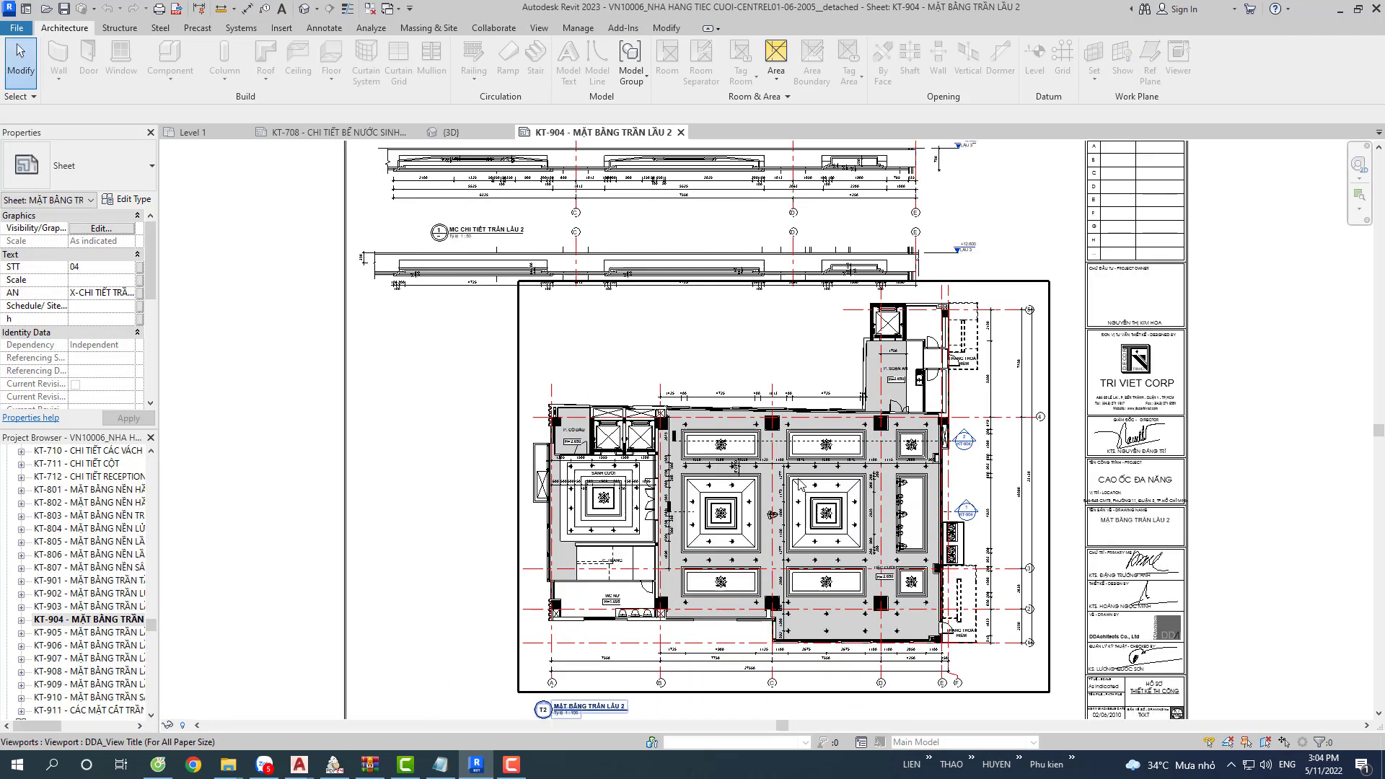
scroll(815, 476, up, 1)
scroll(844, 469, up, 1)
scroll(873, 459, up, 1)
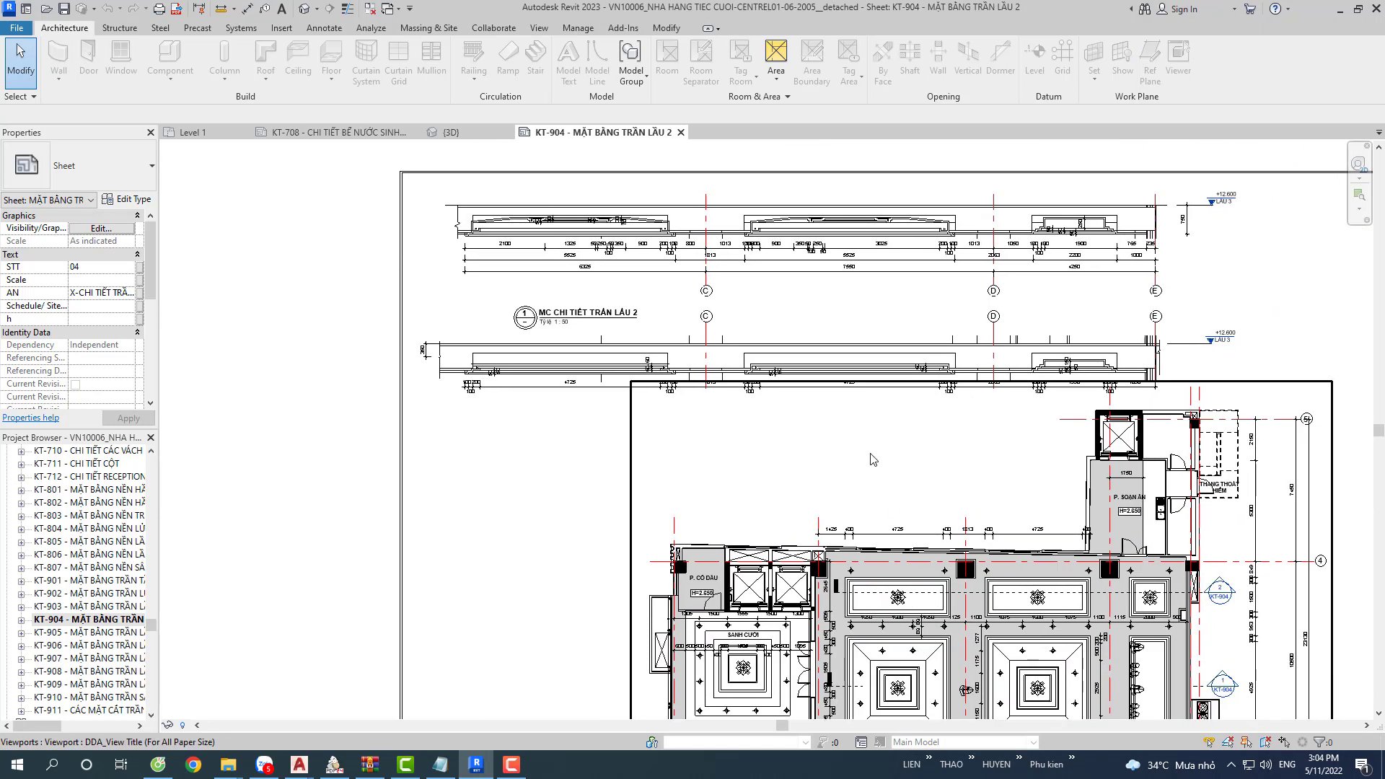
scroll(50, 492, up, 2)
scroll(50, 493, up, 2)
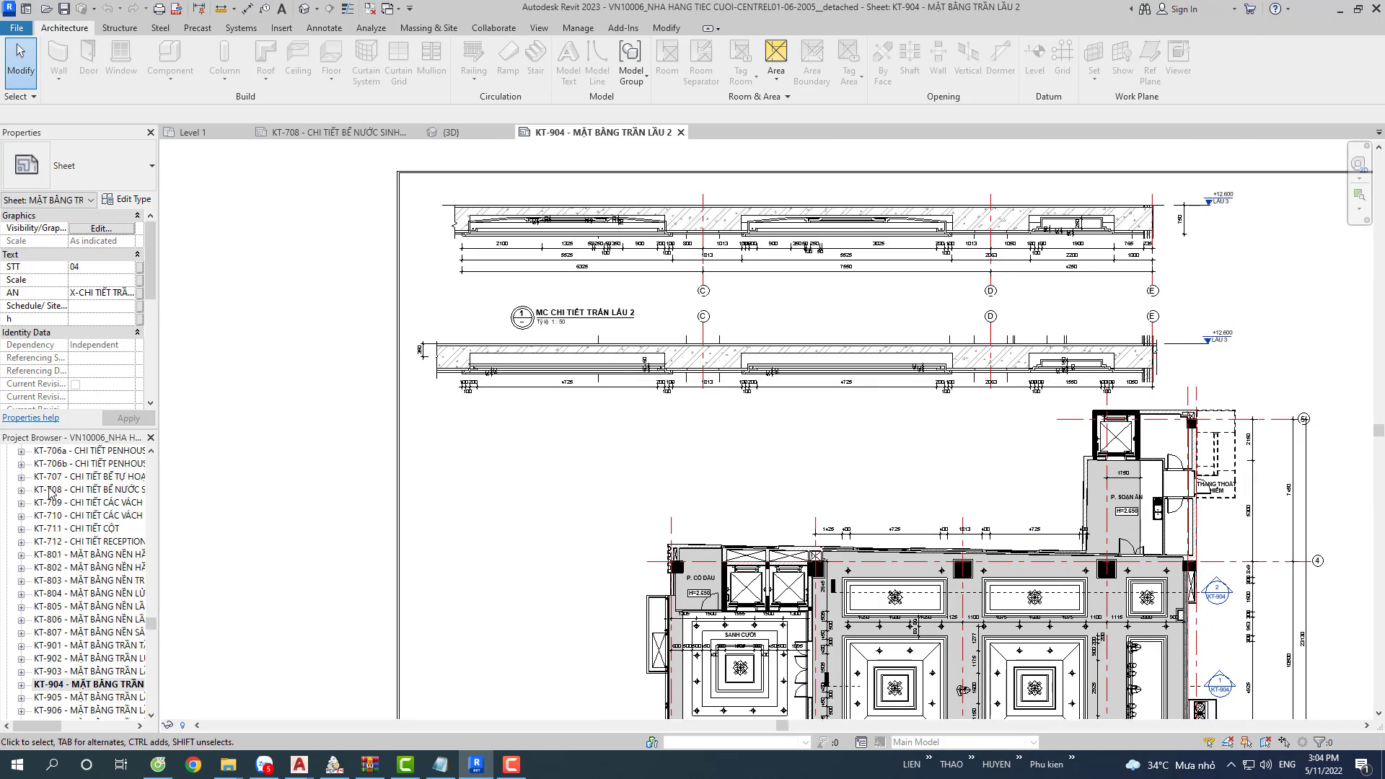
scroll(51, 492, up, 3)
scroll(51, 476, up, 2)
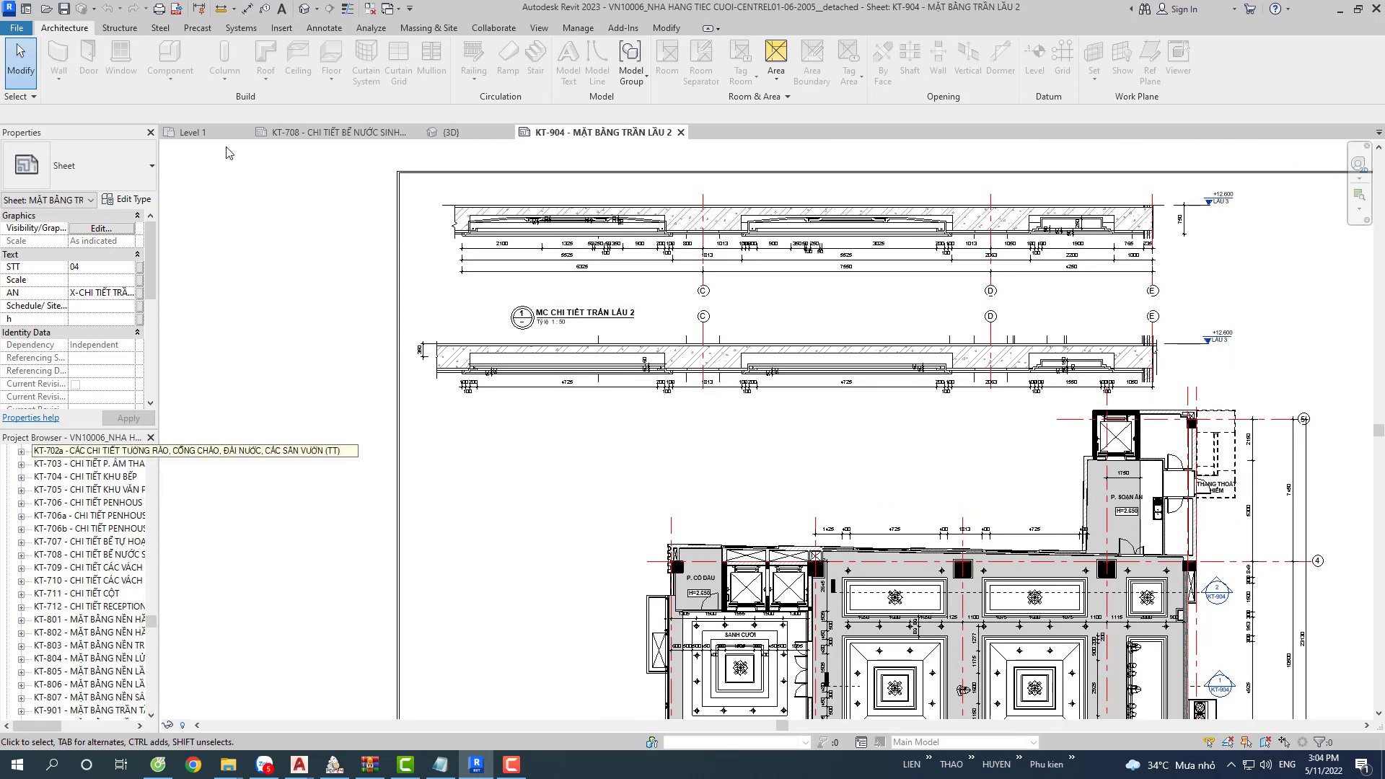
click(680, 132)
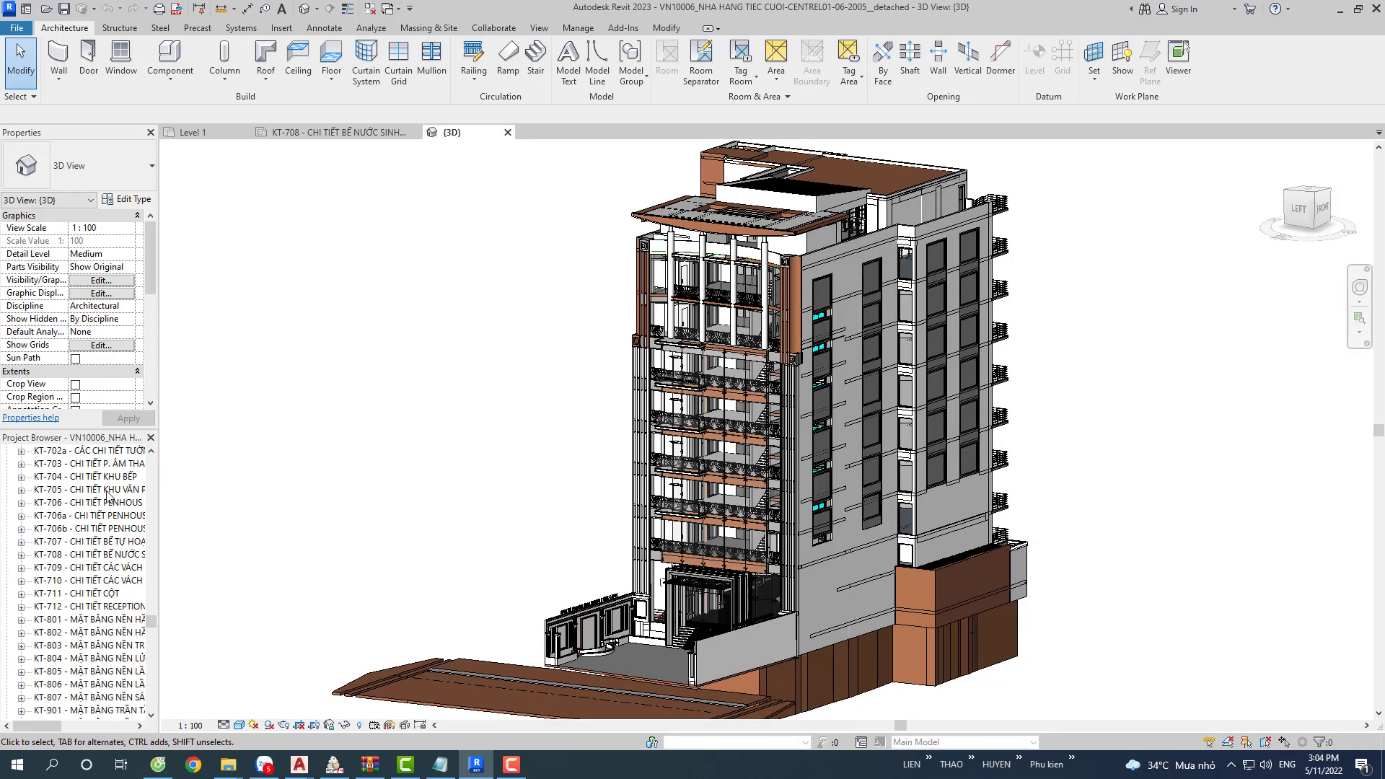
drag(151, 620, 166, 536)
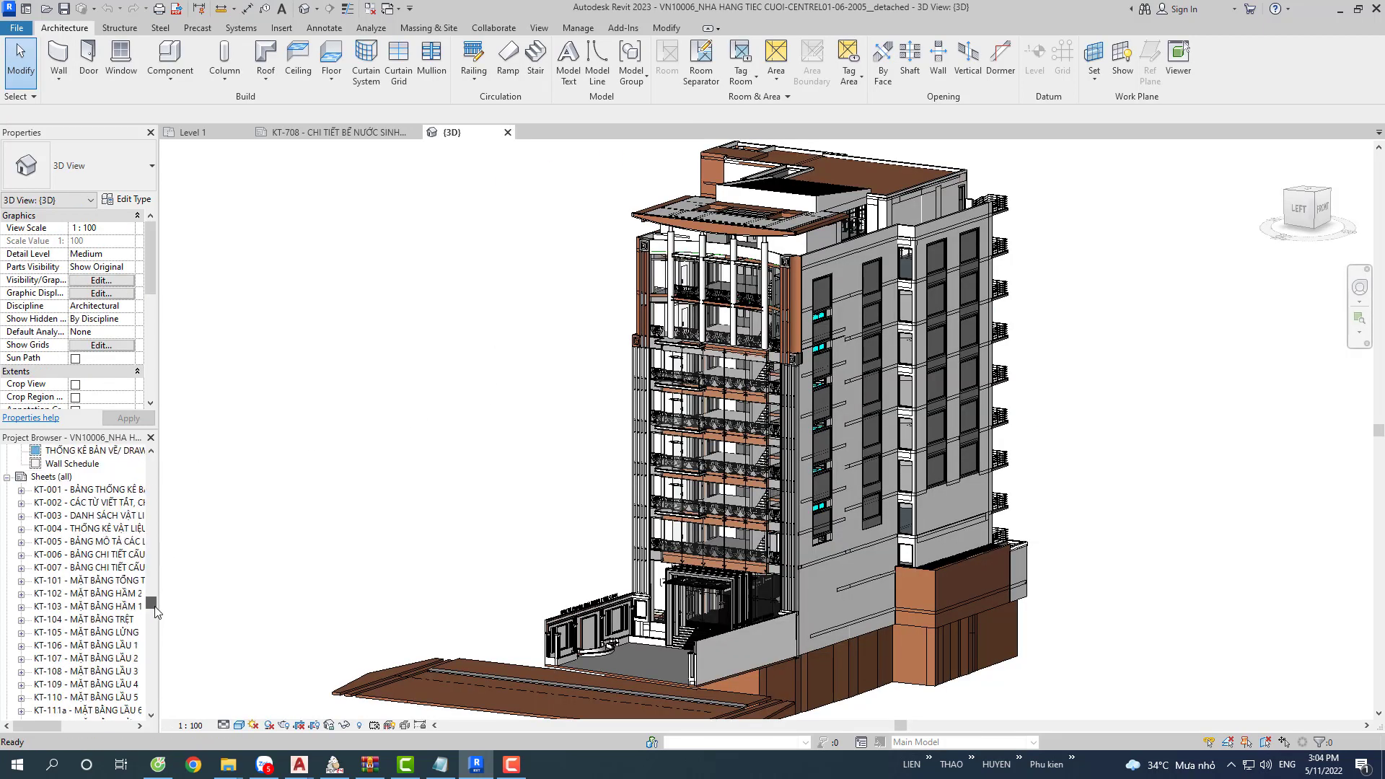
scroll(108, 540, up, 5)
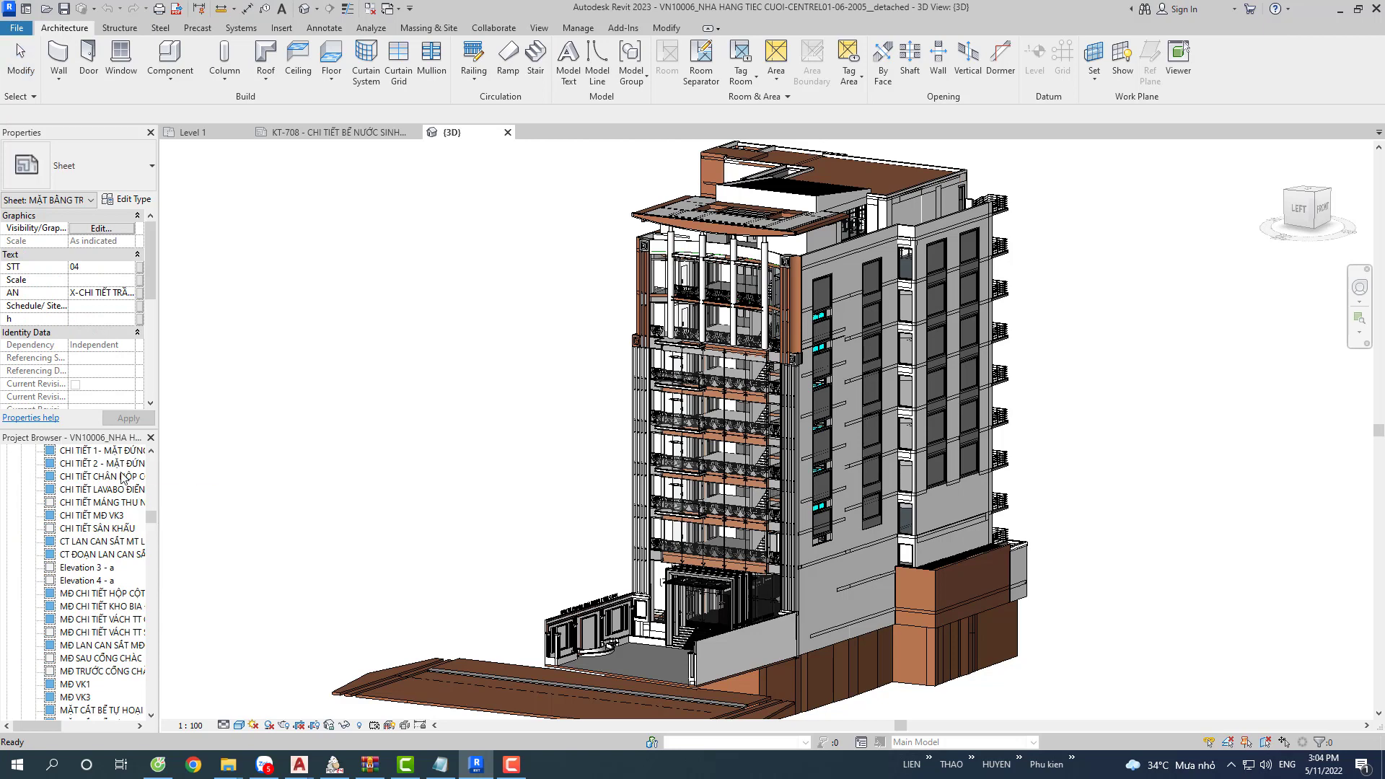
double_click(148, 476)
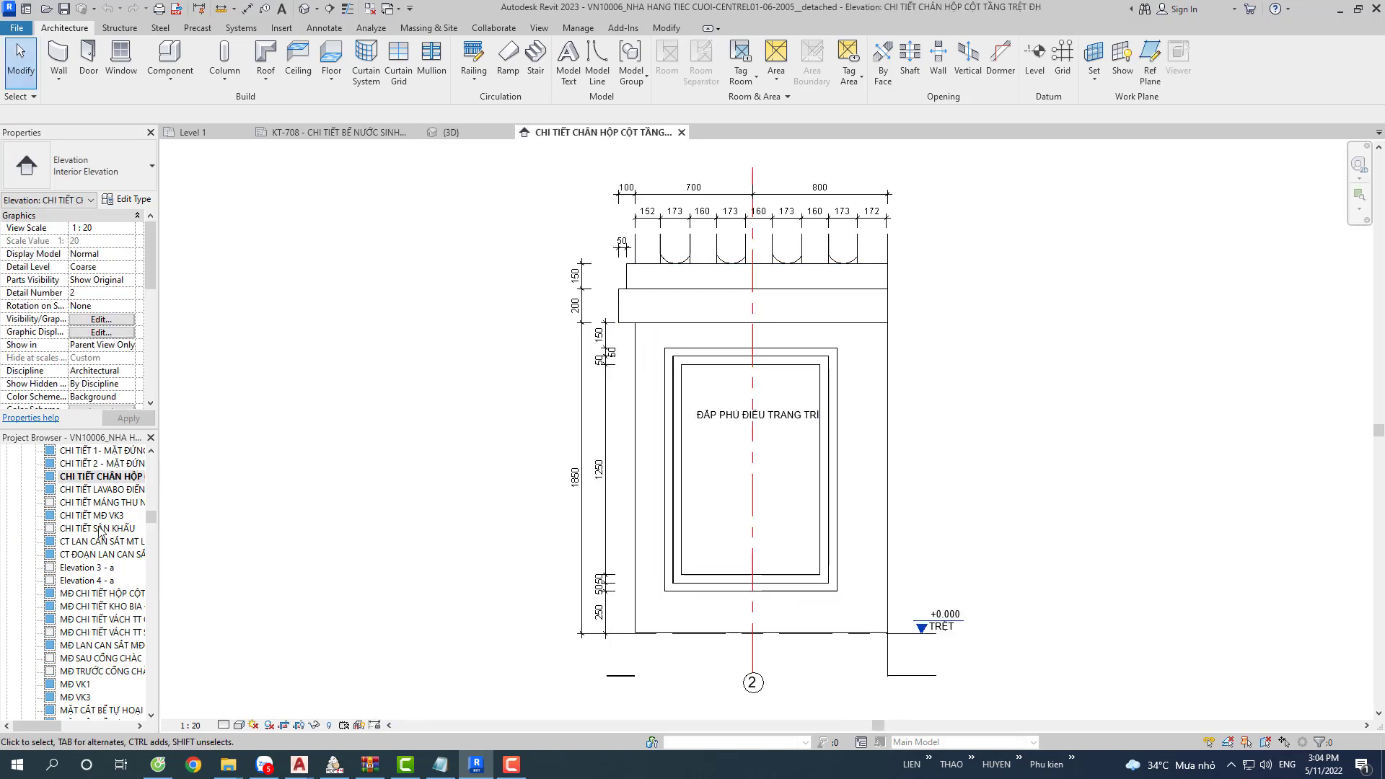
scroll(118, 531, up, 2)
mouse_move(151, 515)
mouse_down()
mouse_move(153, 465)
mouse_move(153, 522)
mouse_up()
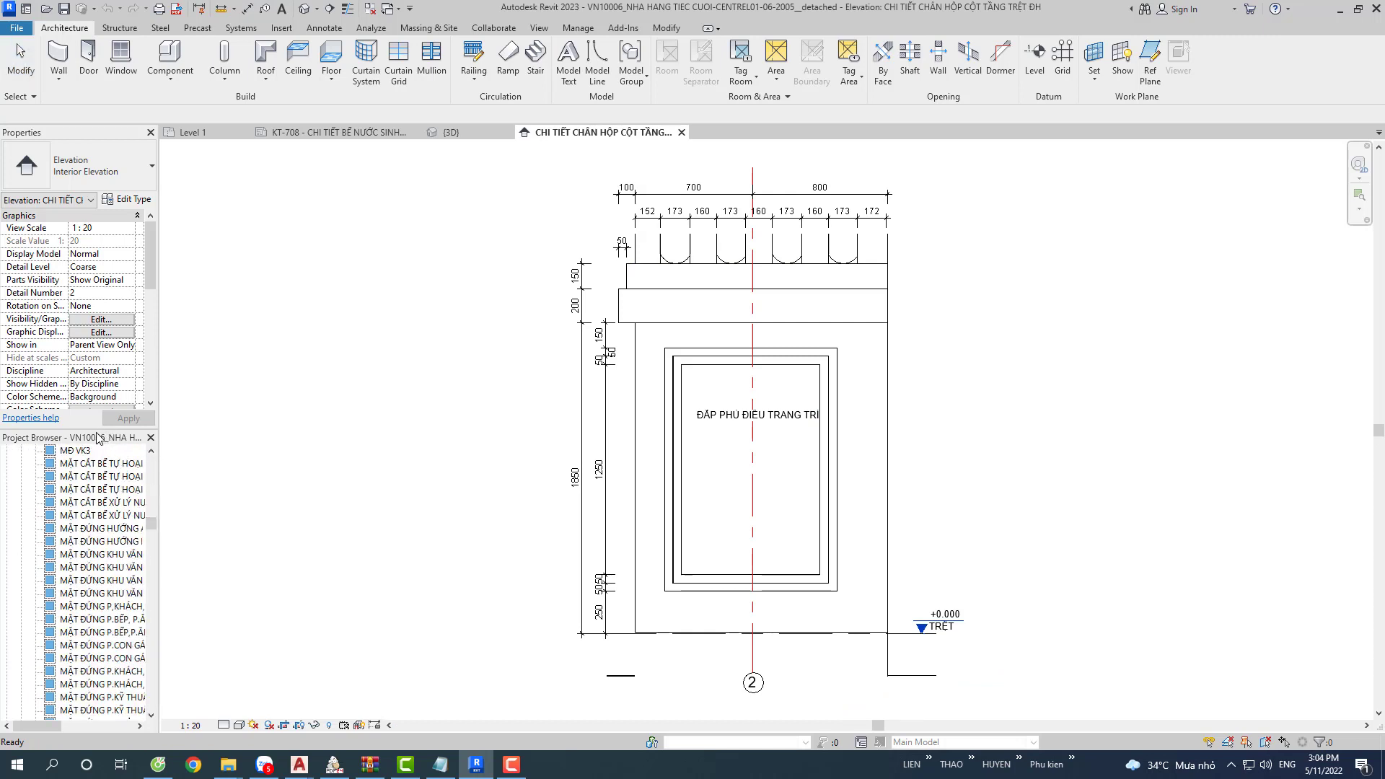
scroll(130, 577, down, 2)
drag(152, 525, 153, 609)
Open sheet KT-301 - MẶT CẮT A-A, zoom in, and activate its section viewport.
click(103, 646)
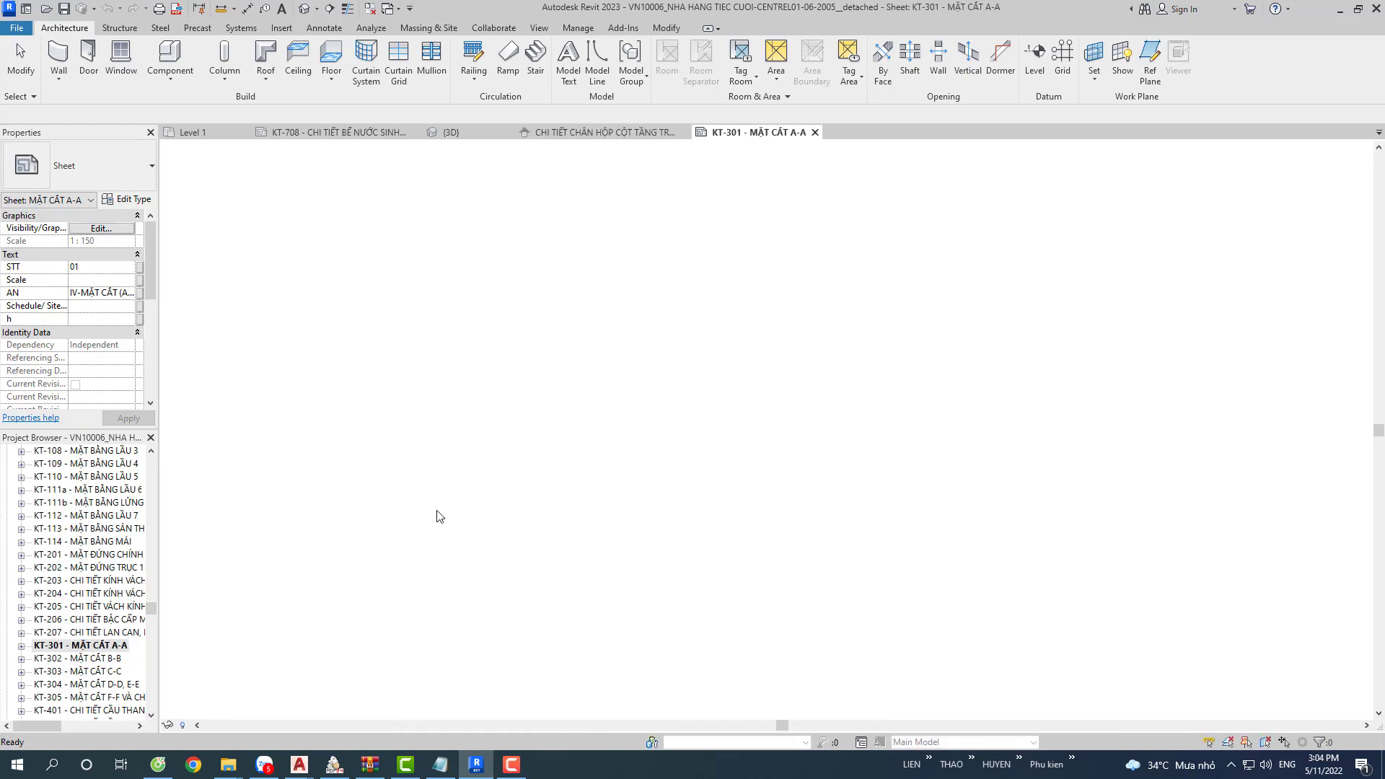
scroll(692, 414, up, 2)
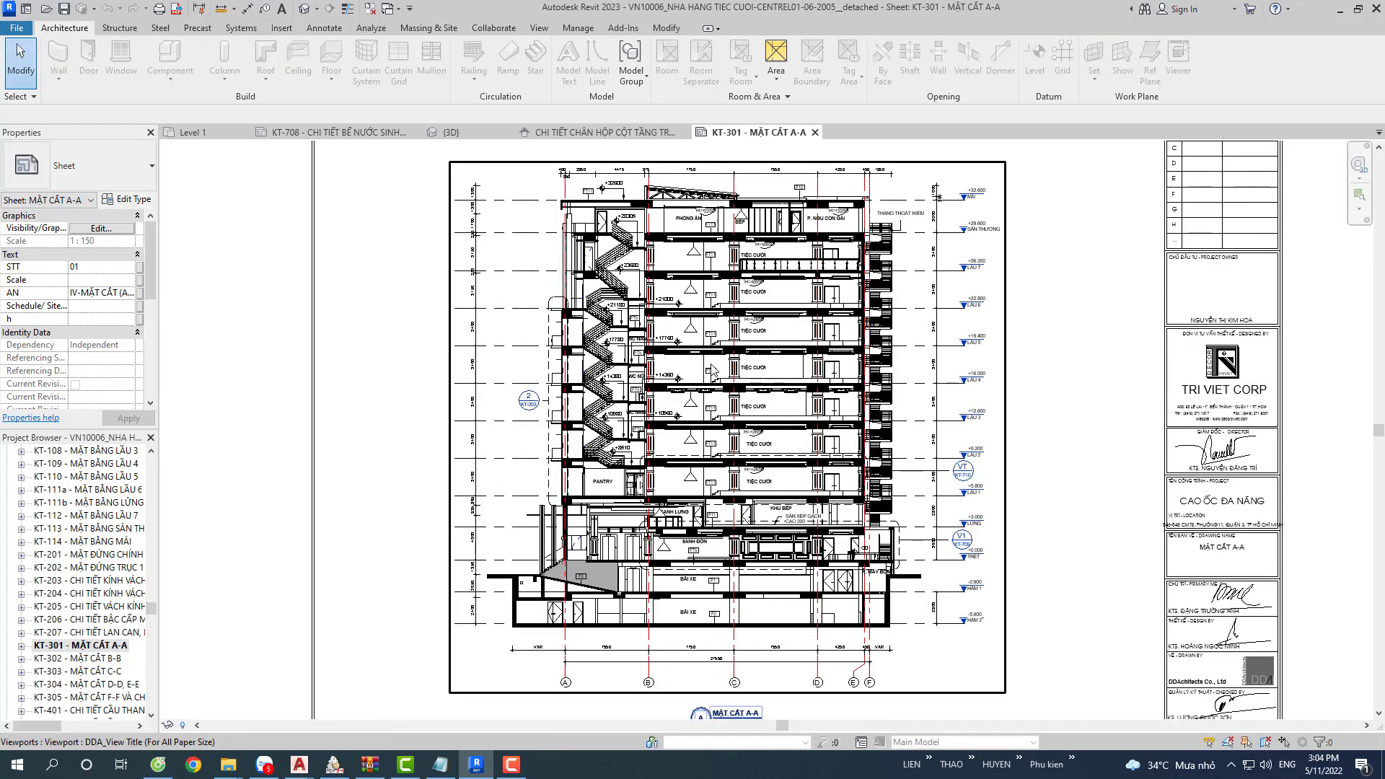
scroll(716, 369, up, 2)
scroll(716, 369, up, 1)
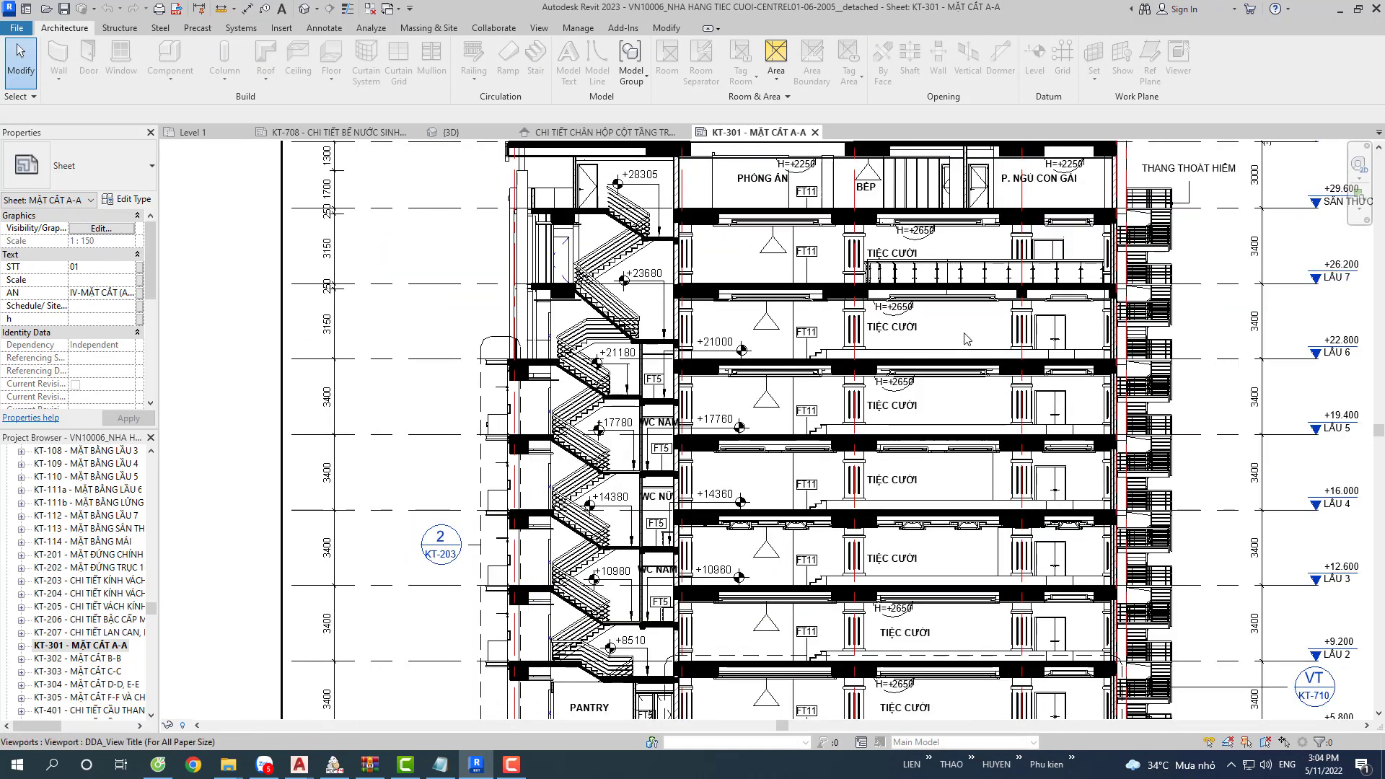
scroll(990, 327, up, 2)
scroll(872, 438, up, 1)
scroll(872, 438, up, 1)
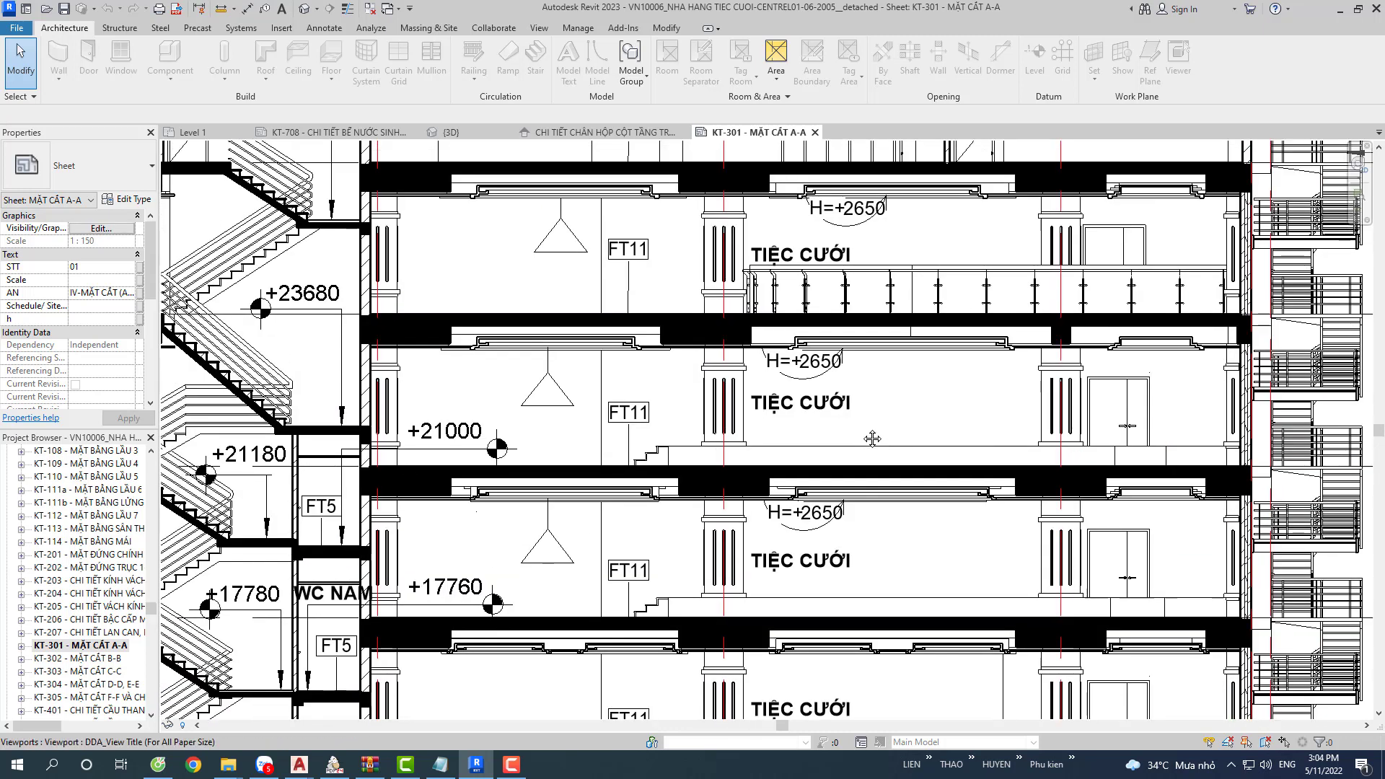
click(607, 304)
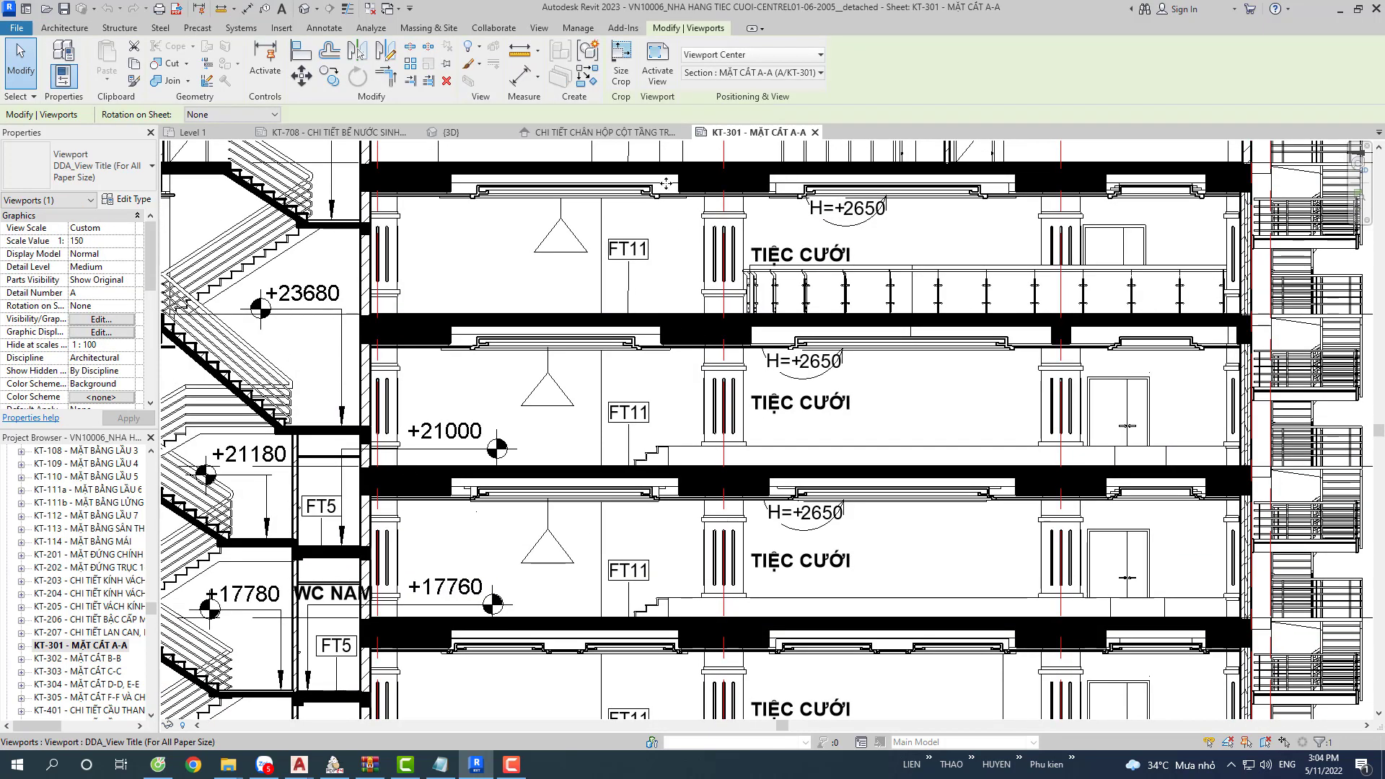
click(665, 59)
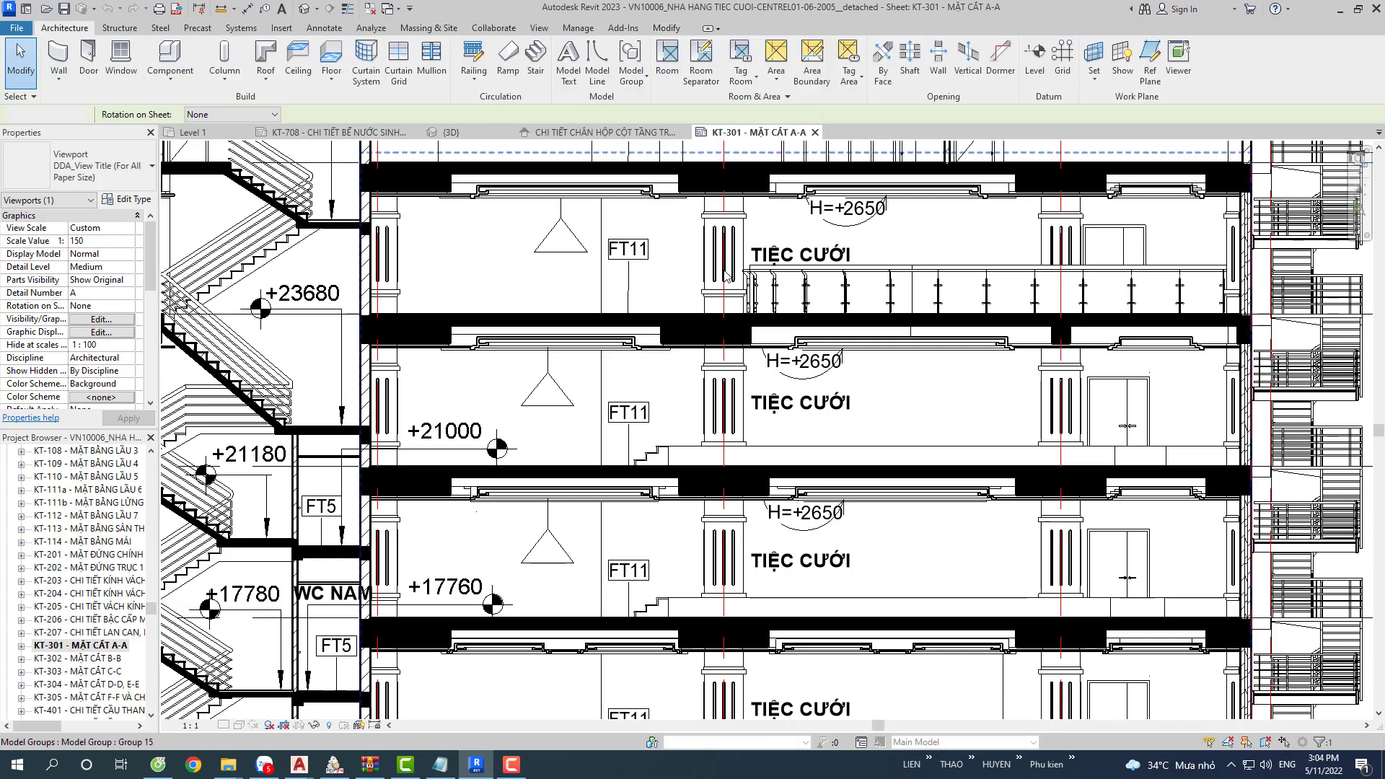
Inspect a concrete beam and the LẦU 7 floor slab, then clear the selection.
click(686, 321)
scroll(710, 328, up, 3)
scroll(710, 329, up, 2)
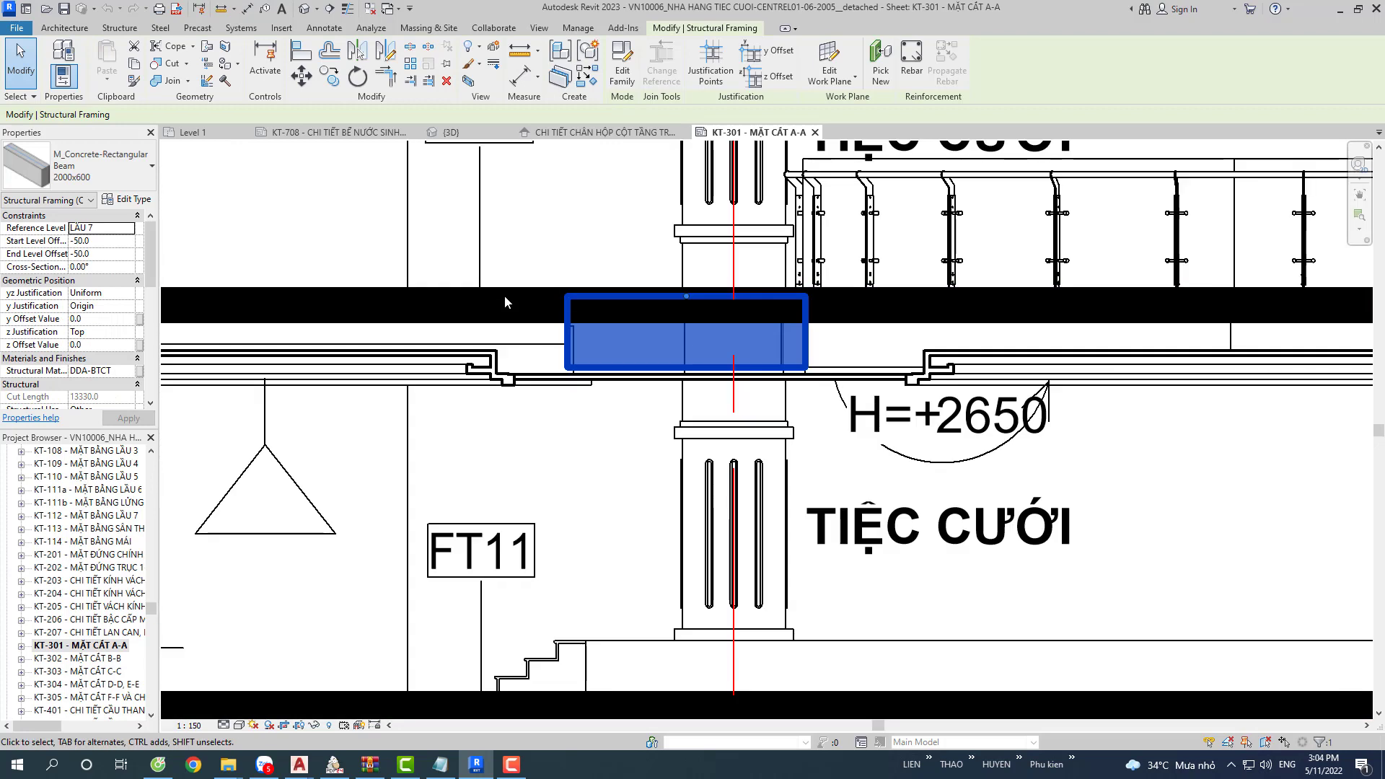
click(585, 394)
scroll(586, 390, down, 2)
scroll(585, 390, down, 2)
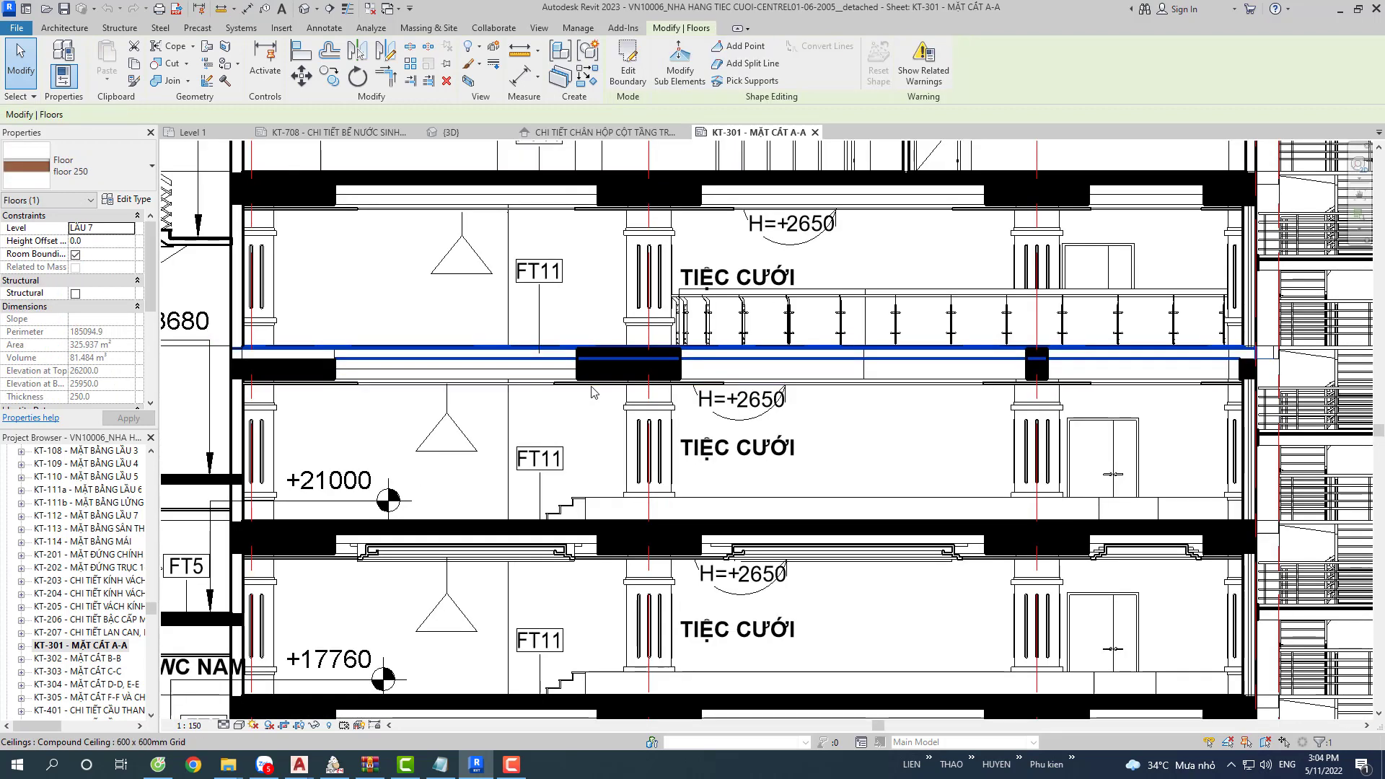
scroll(586, 389, down, 2)
key(Escape)
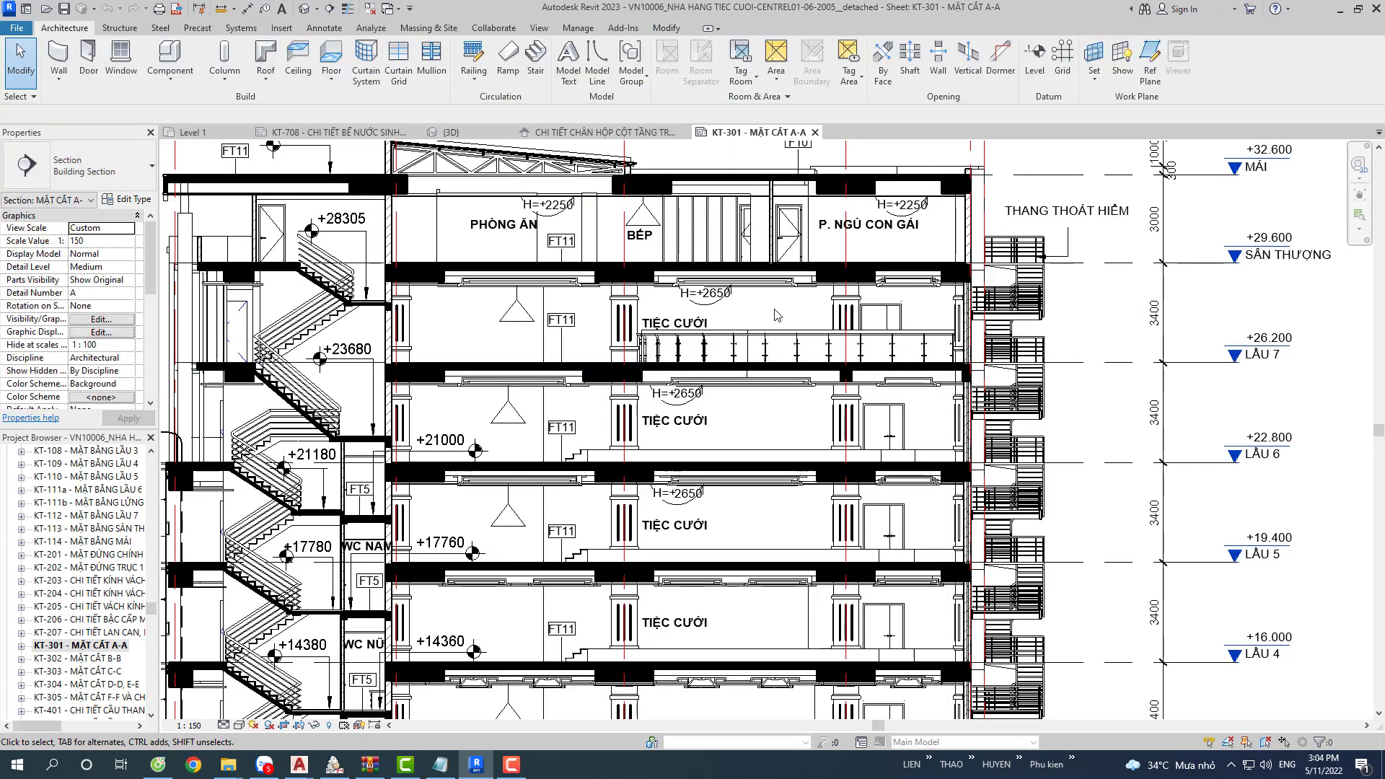
scroll(775, 314, down, 1)
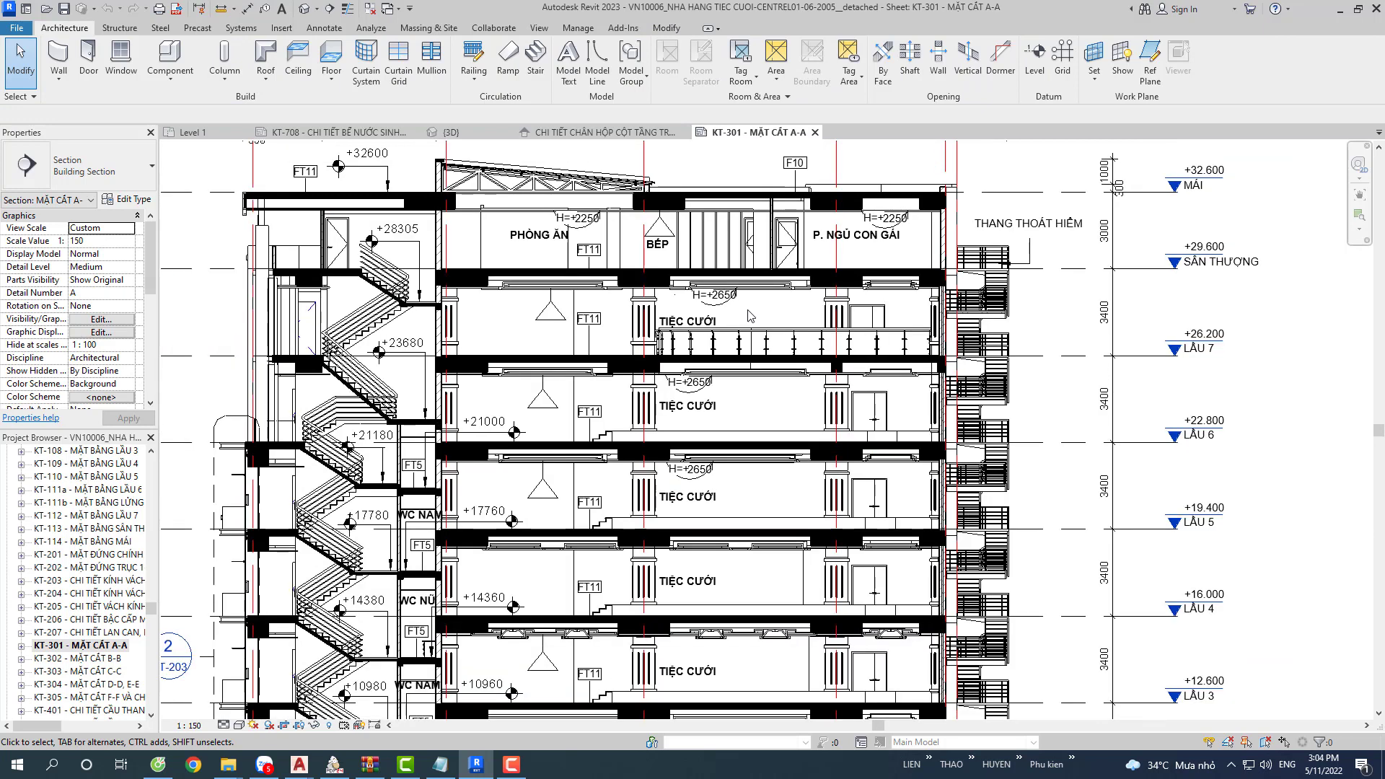
Switch to the {3D} view and close in on the entrance and balconies above it.
click(304, 8)
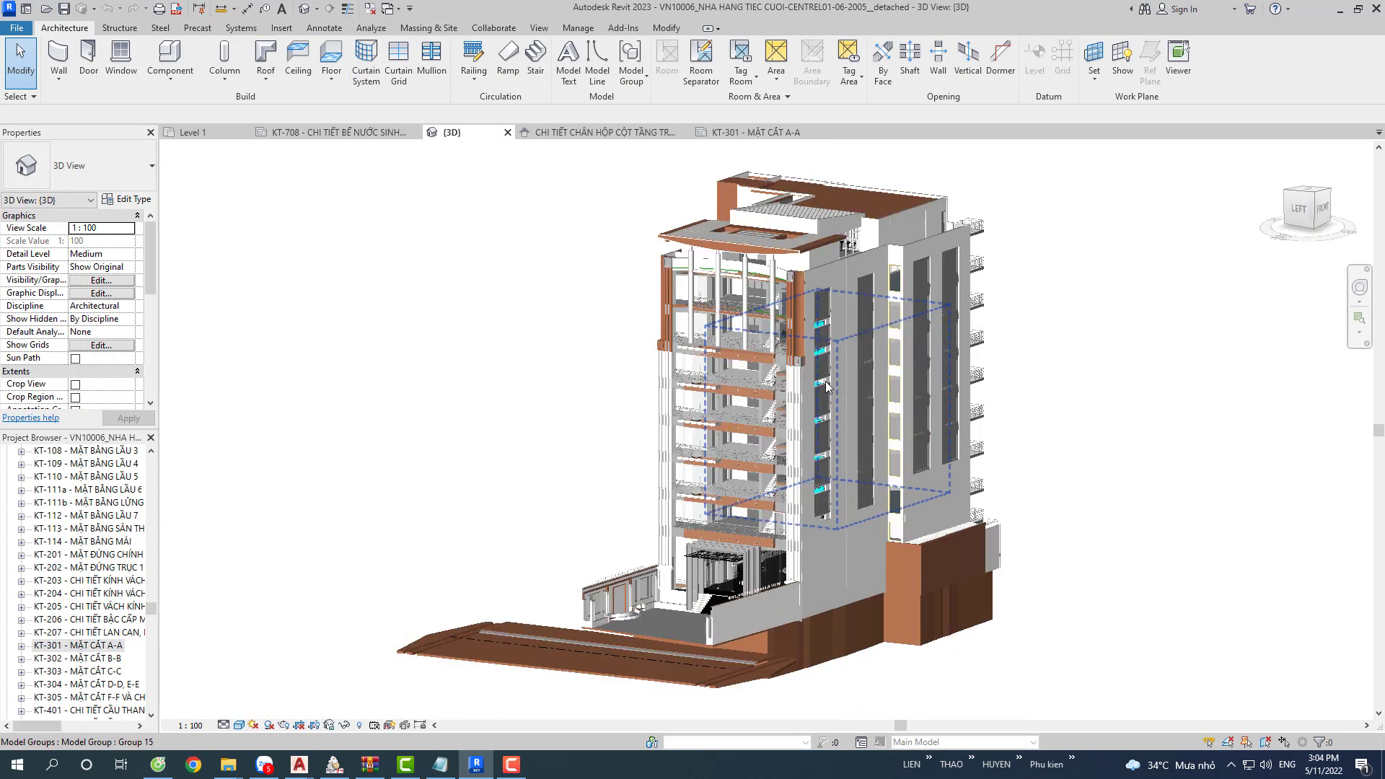
mouse_move(825, 387)
shift+middle_down()
mouse_move(809, 430)
mouse_move(754, 427)
shift+middle_up()
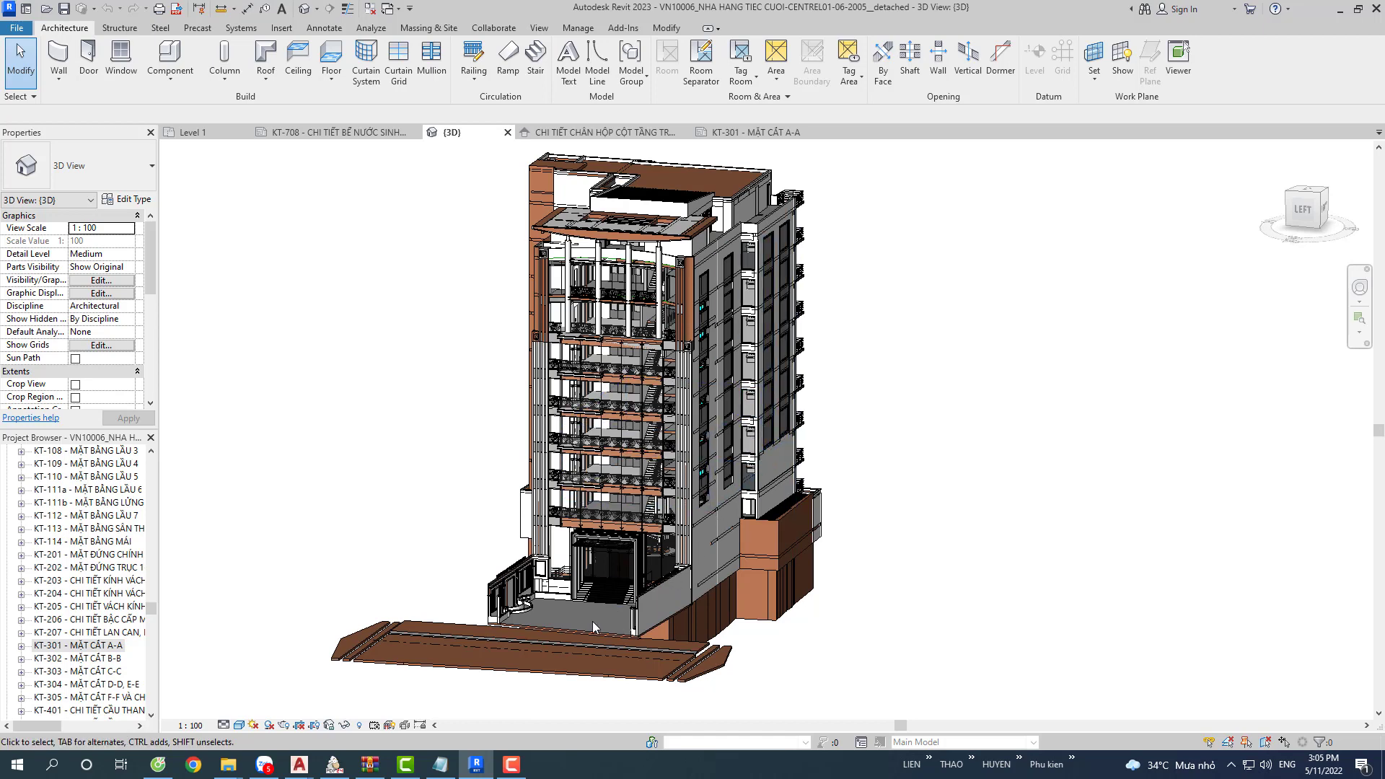
scroll(591, 621, up, 2)
scroll(592, 621, up, 3)
scroll(591, 605, up, 2)
scroll(609, 546, down, 3)
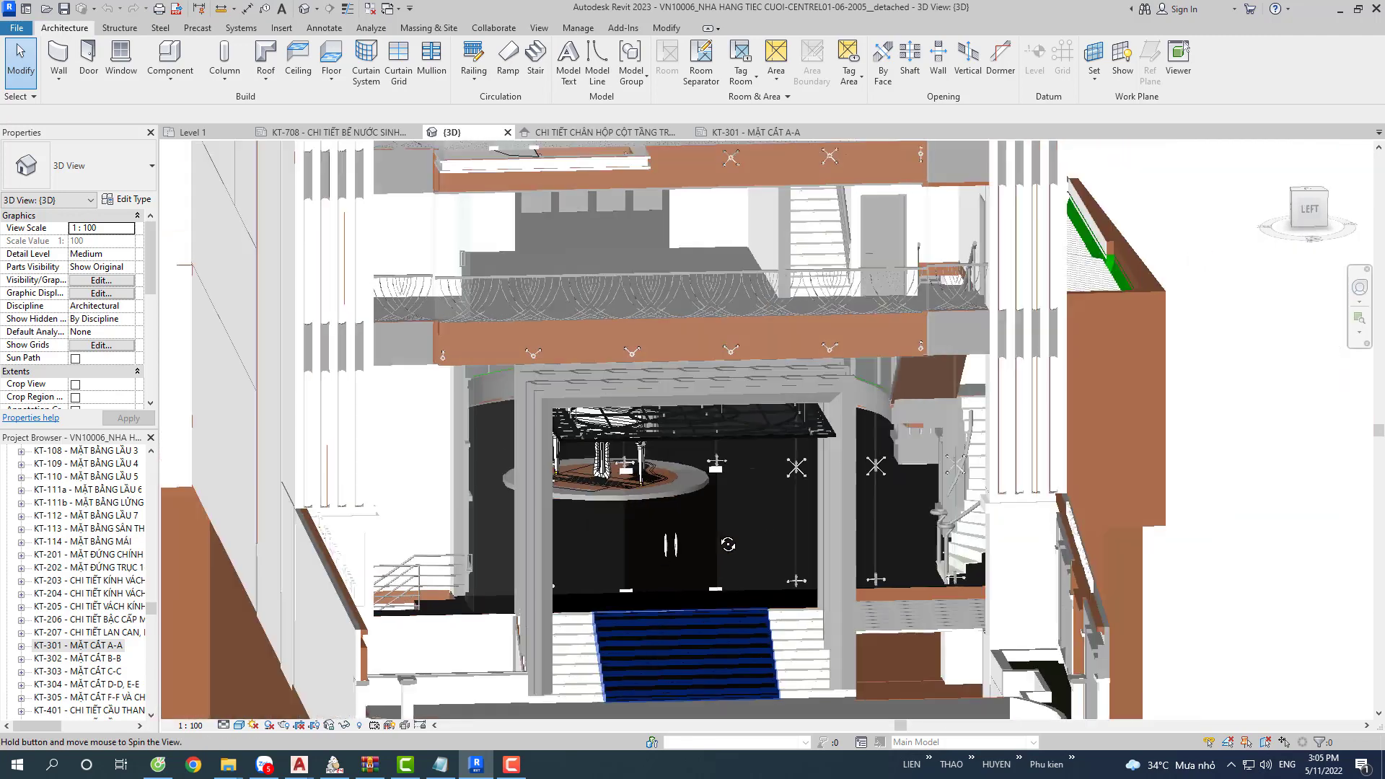
mouse_move(608, 546)
middle_down()
mouse_move(772, 519)
mouse_move(698, 593)
middle_up()
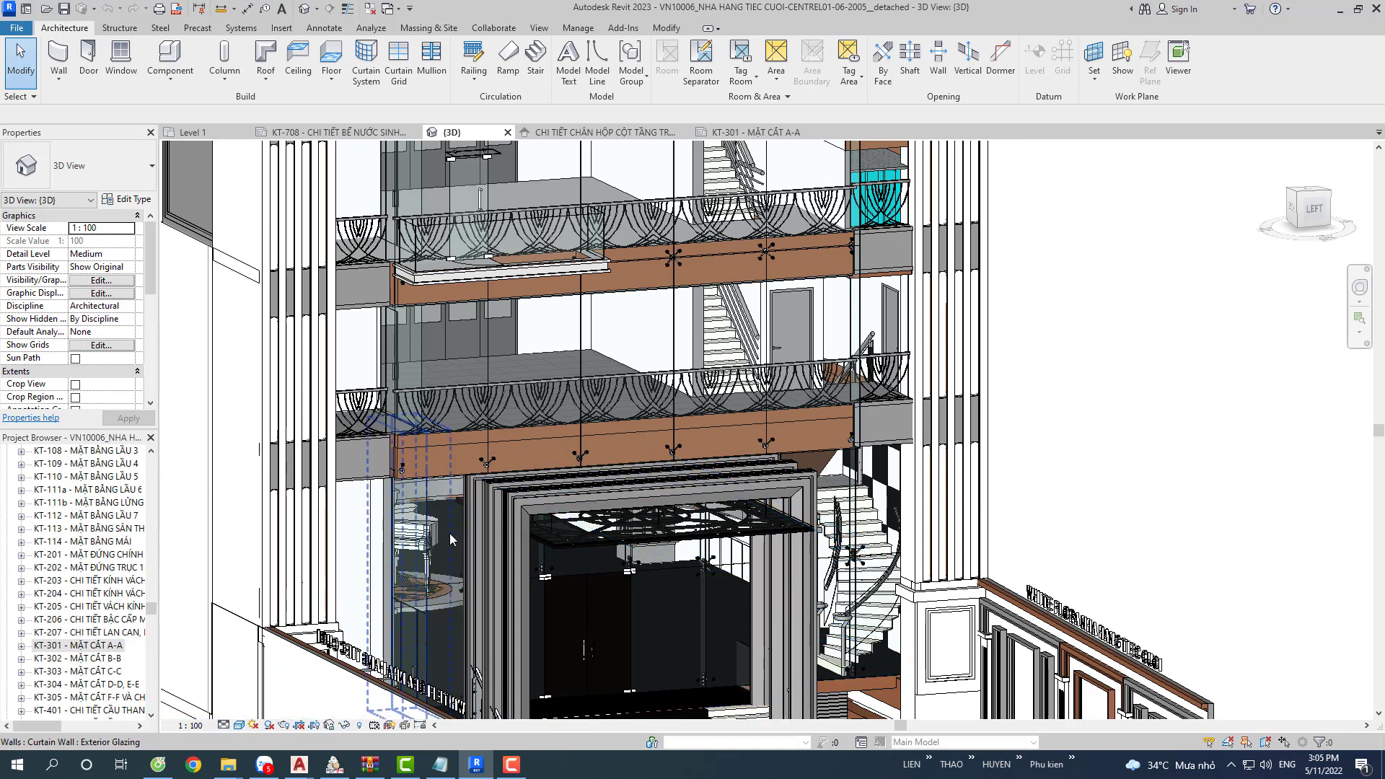
mouse_move(227, 764)
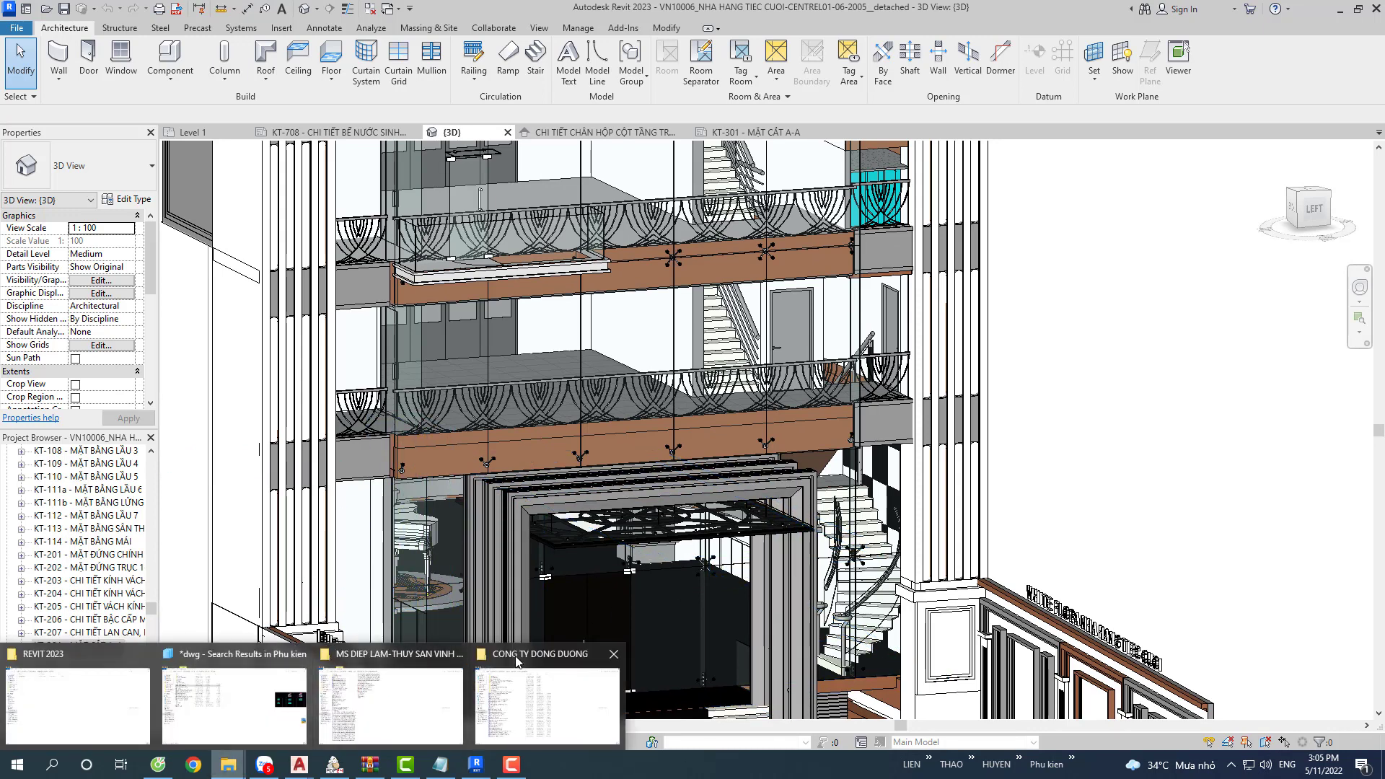
Check the VN10006 .rvt file's 108,200 KB size in File Explorer, then minimize it.
click(530, 690)
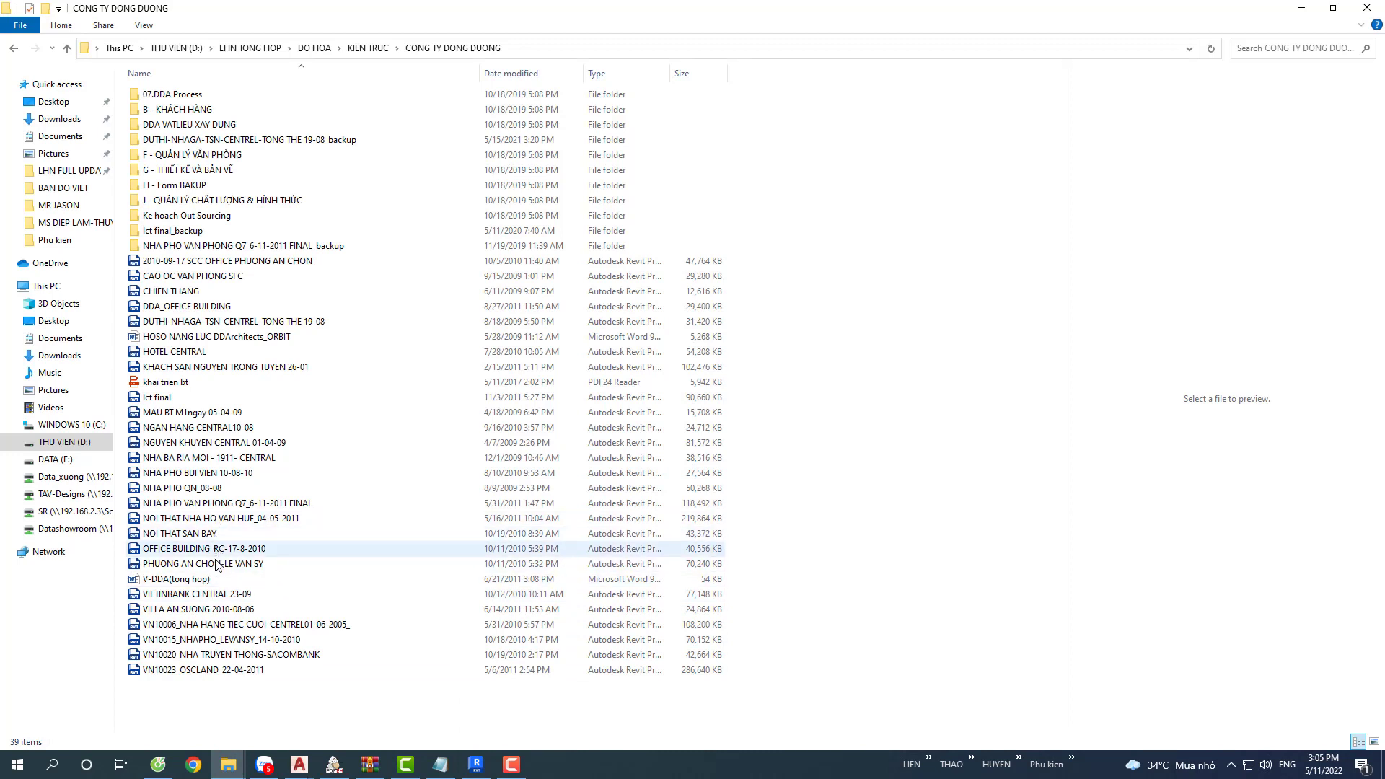
click(577, 624)
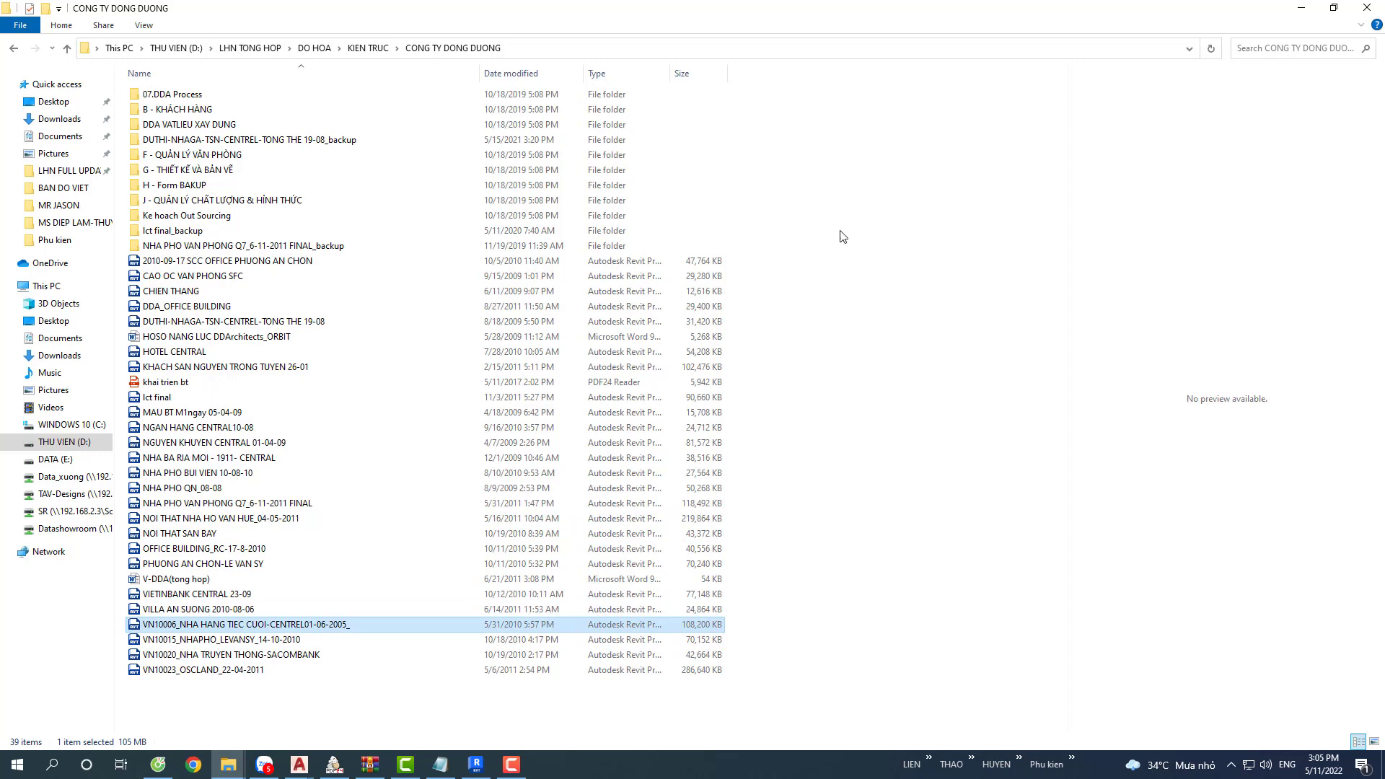
click(1304, 12)
Select and deselect the stairs above the entrance and between the upper balconies.
click(727, 399)
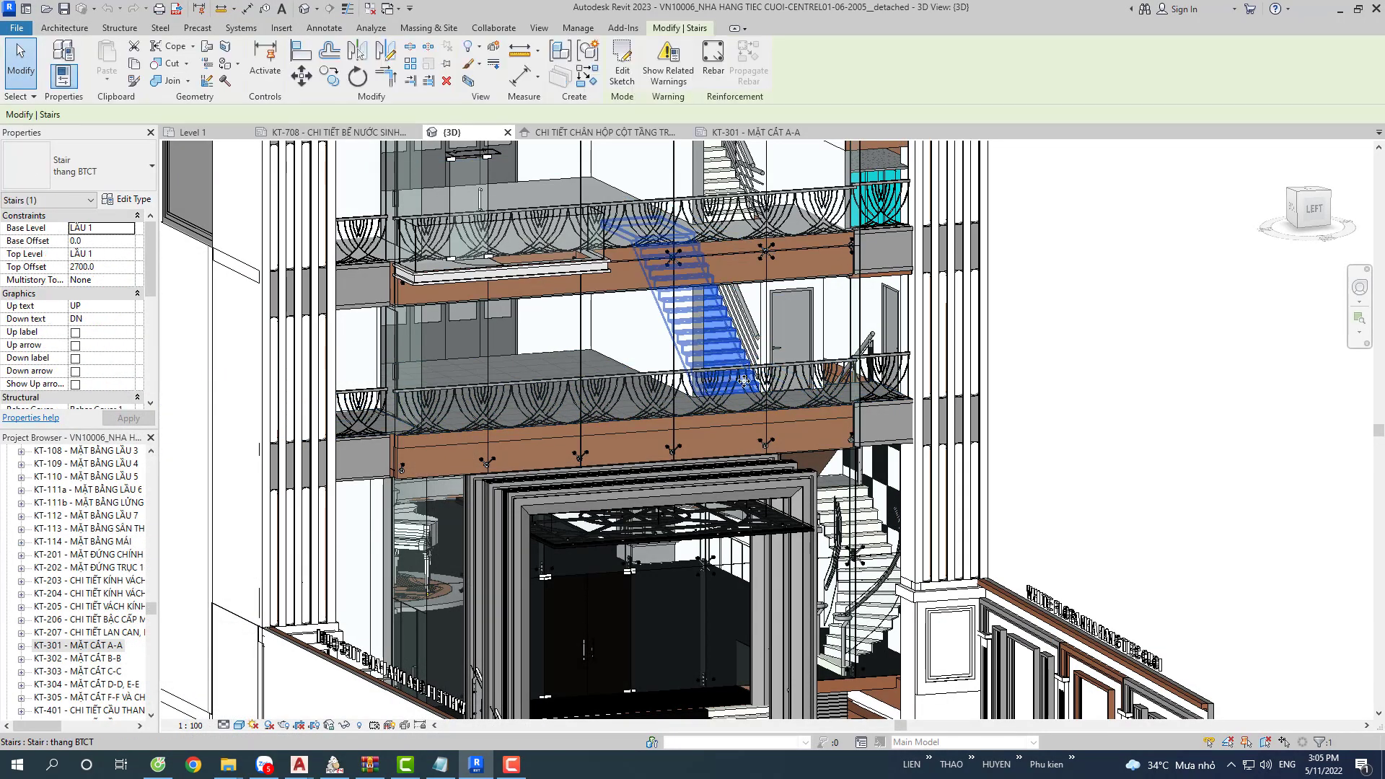
key(Escape)
scroll(928, 447, down, 2)
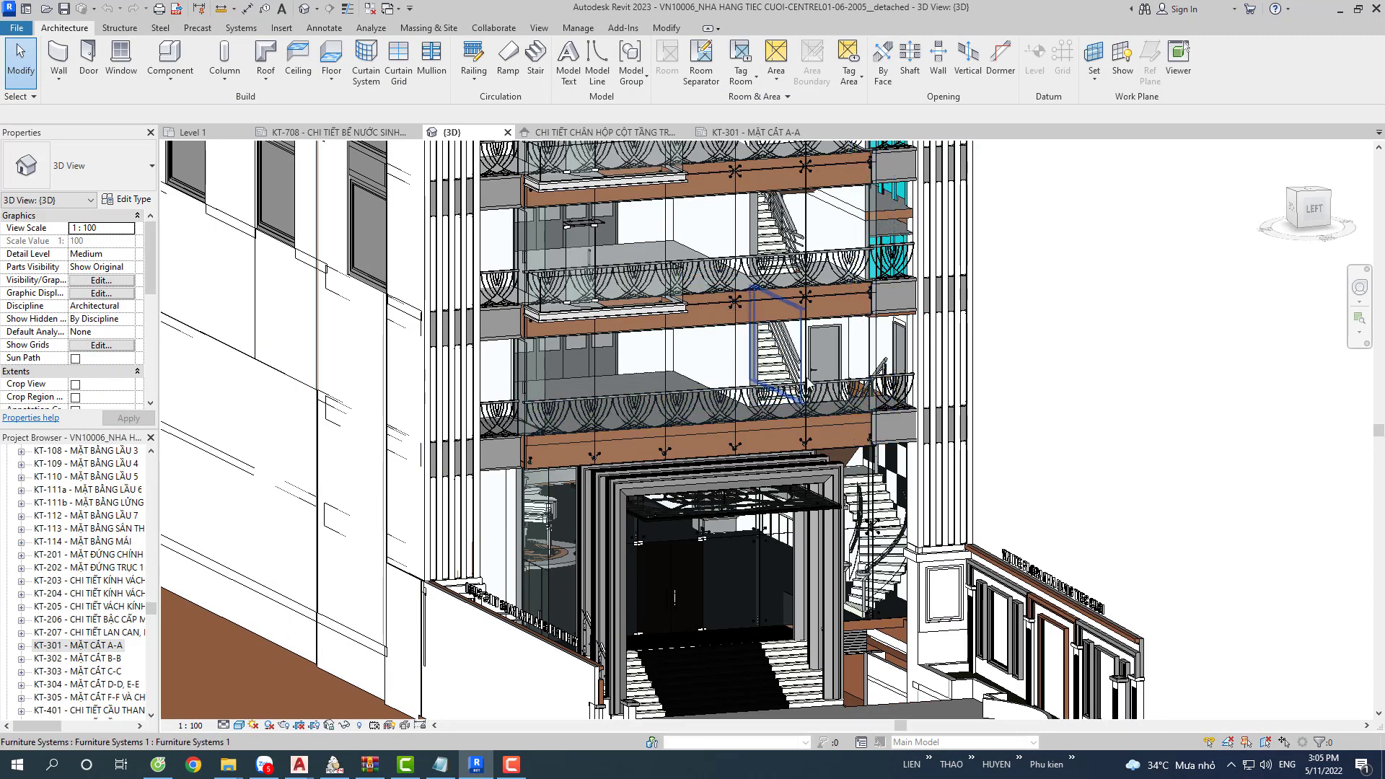
click(766, 277)
click(771, 287)
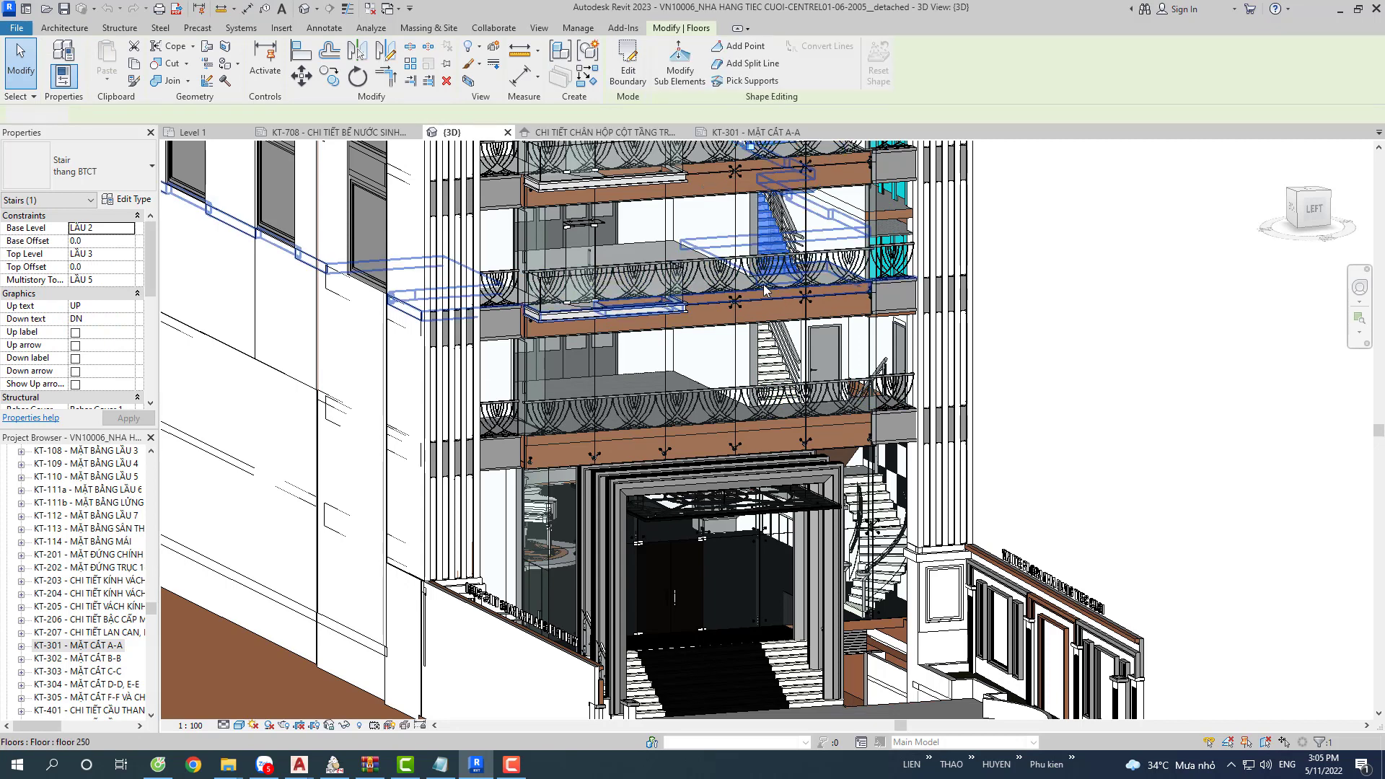
click(1054, 353)
scroll(994, 411, down, 1)
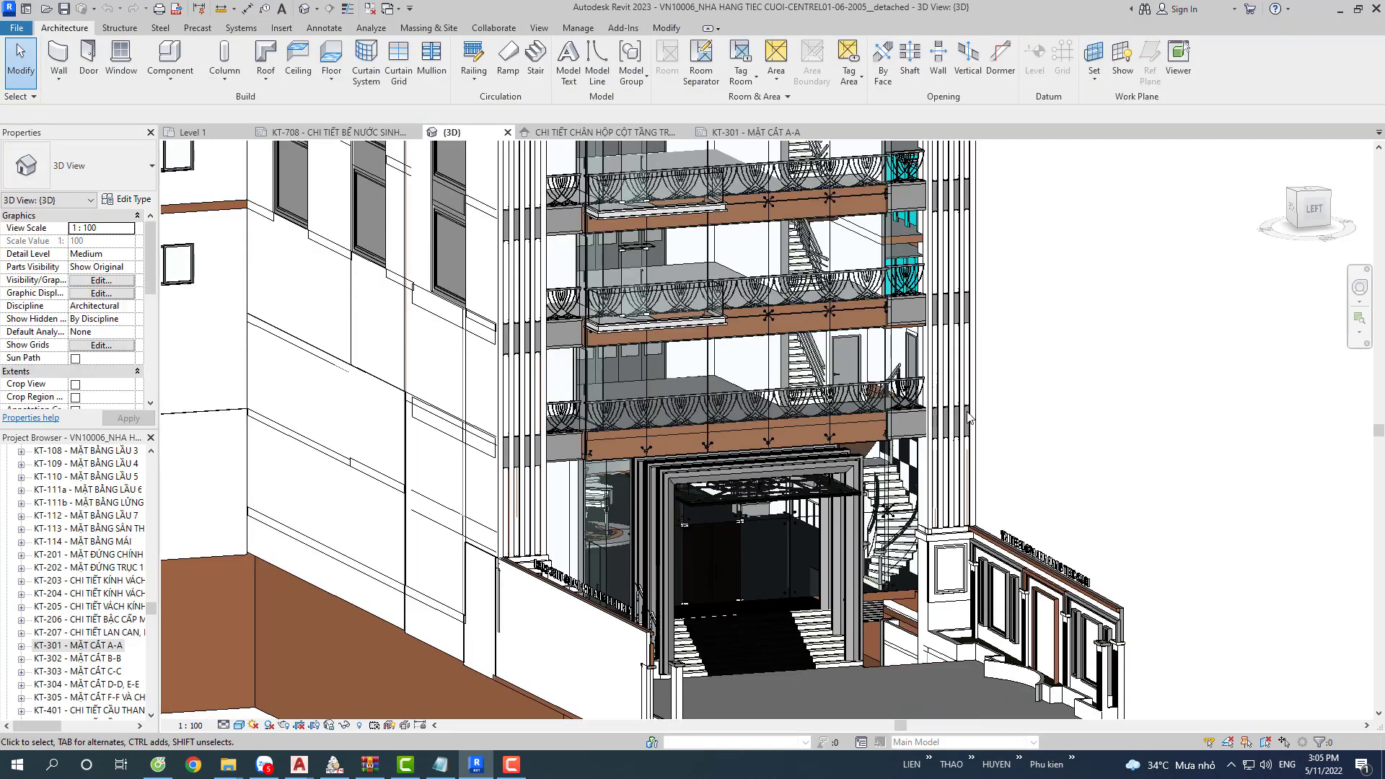
Orbit the building to view another corner and zoom out.
shift+middle_drag(704, 440, 673, 453)
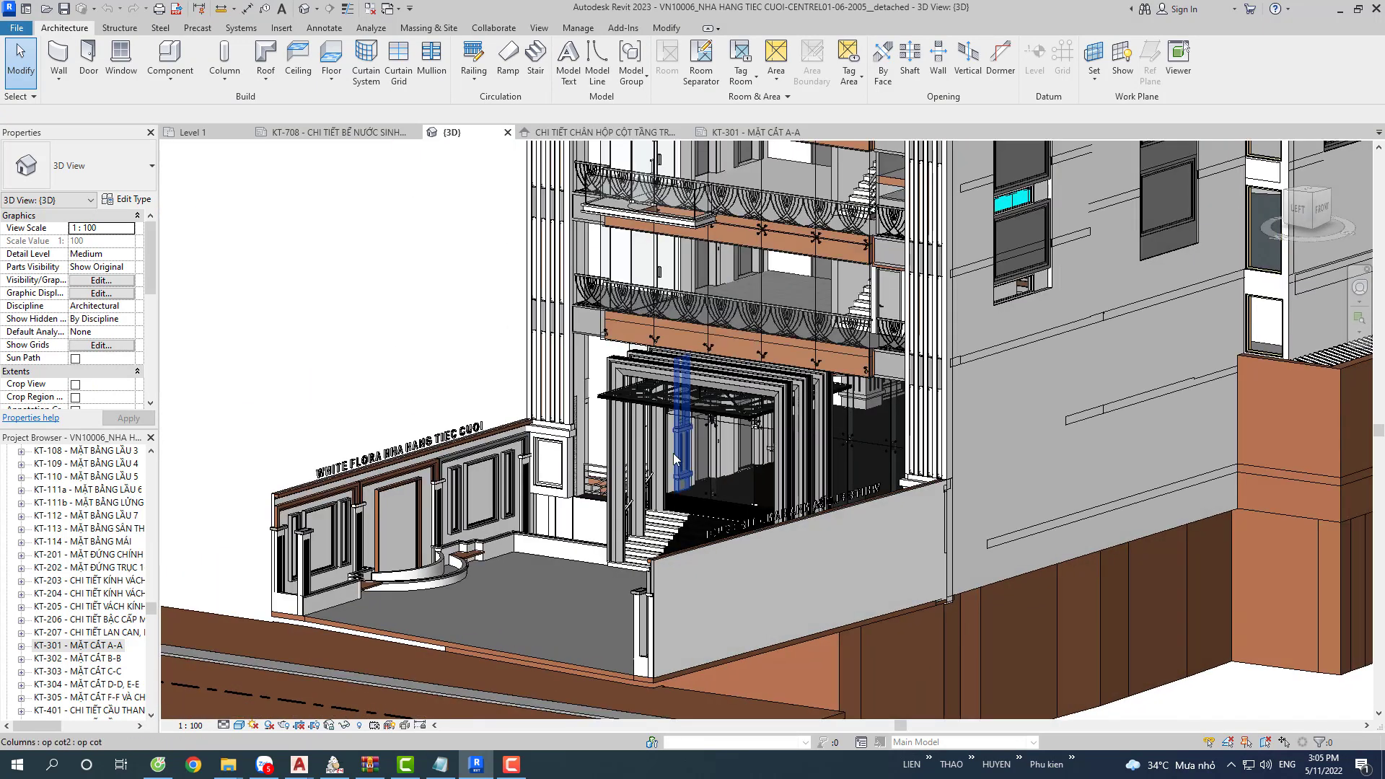
scroll(673, 453, down, 2)
scroll(673, 453, down, 1)
scroll(673, 453, down, 1)
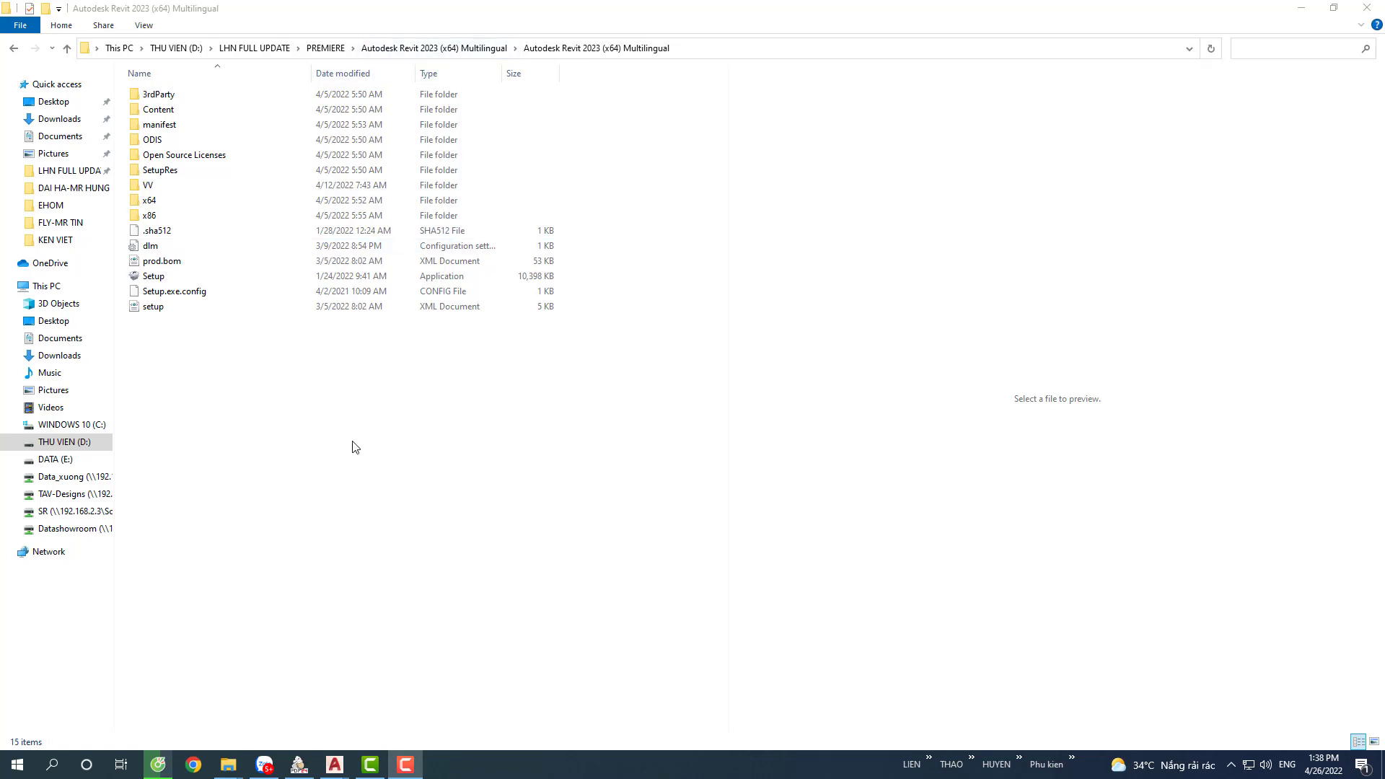
key(super+r)
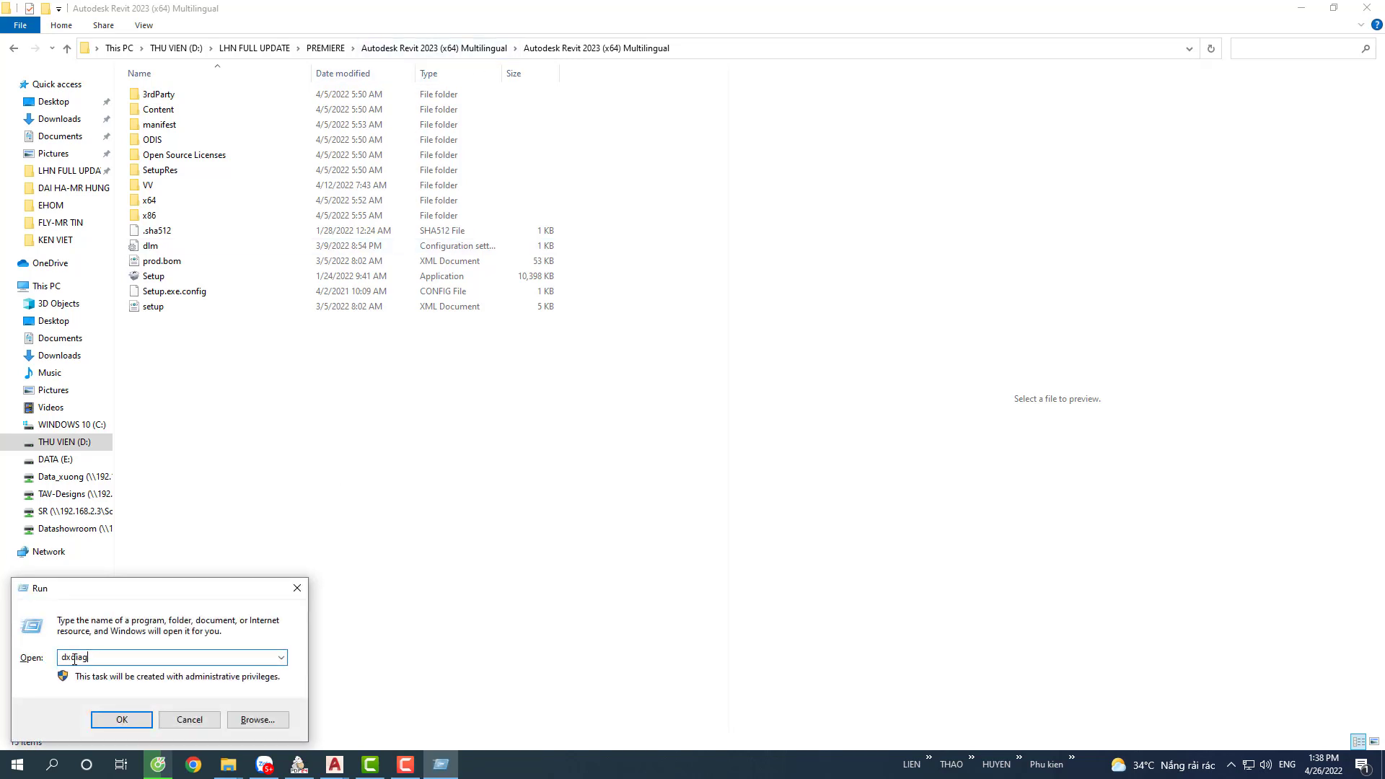
click(122, 721)
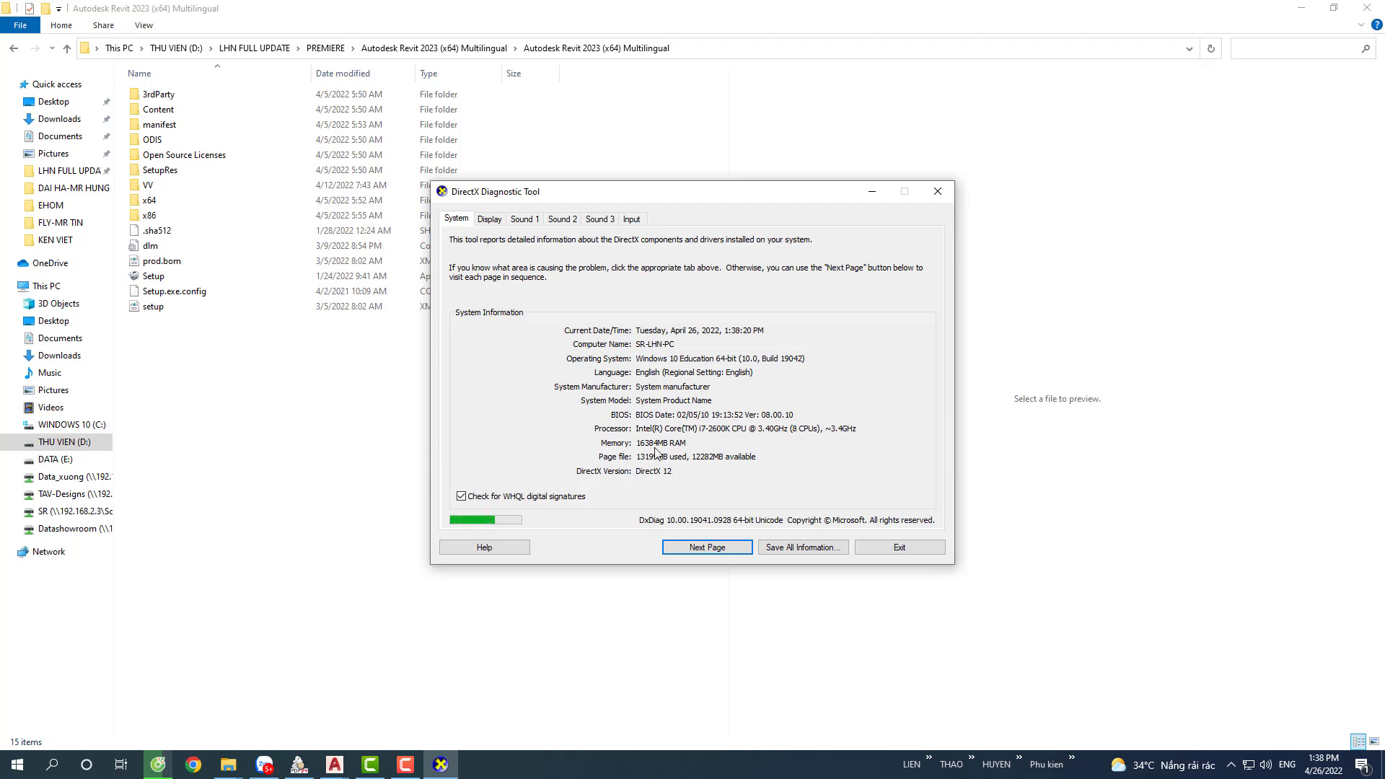
click(491, 219)
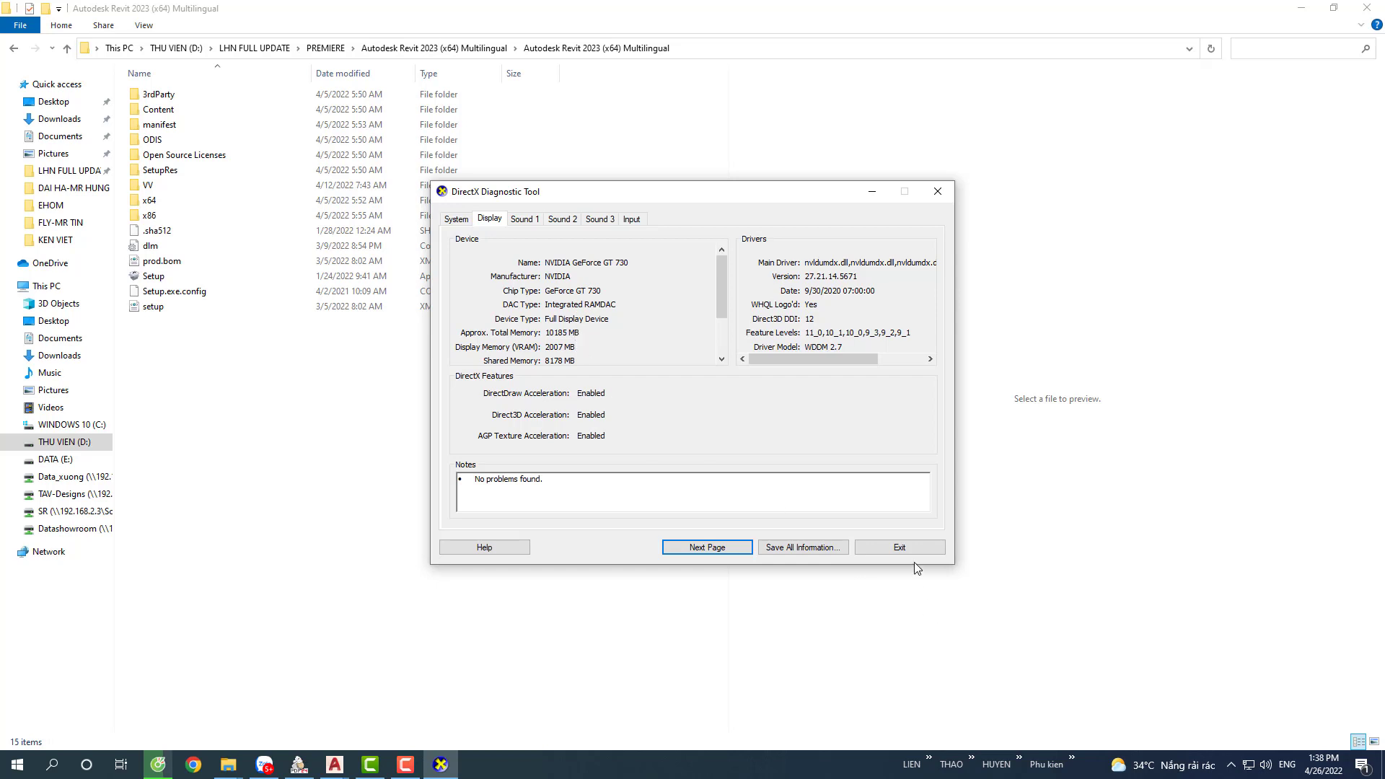
click(898, 547)
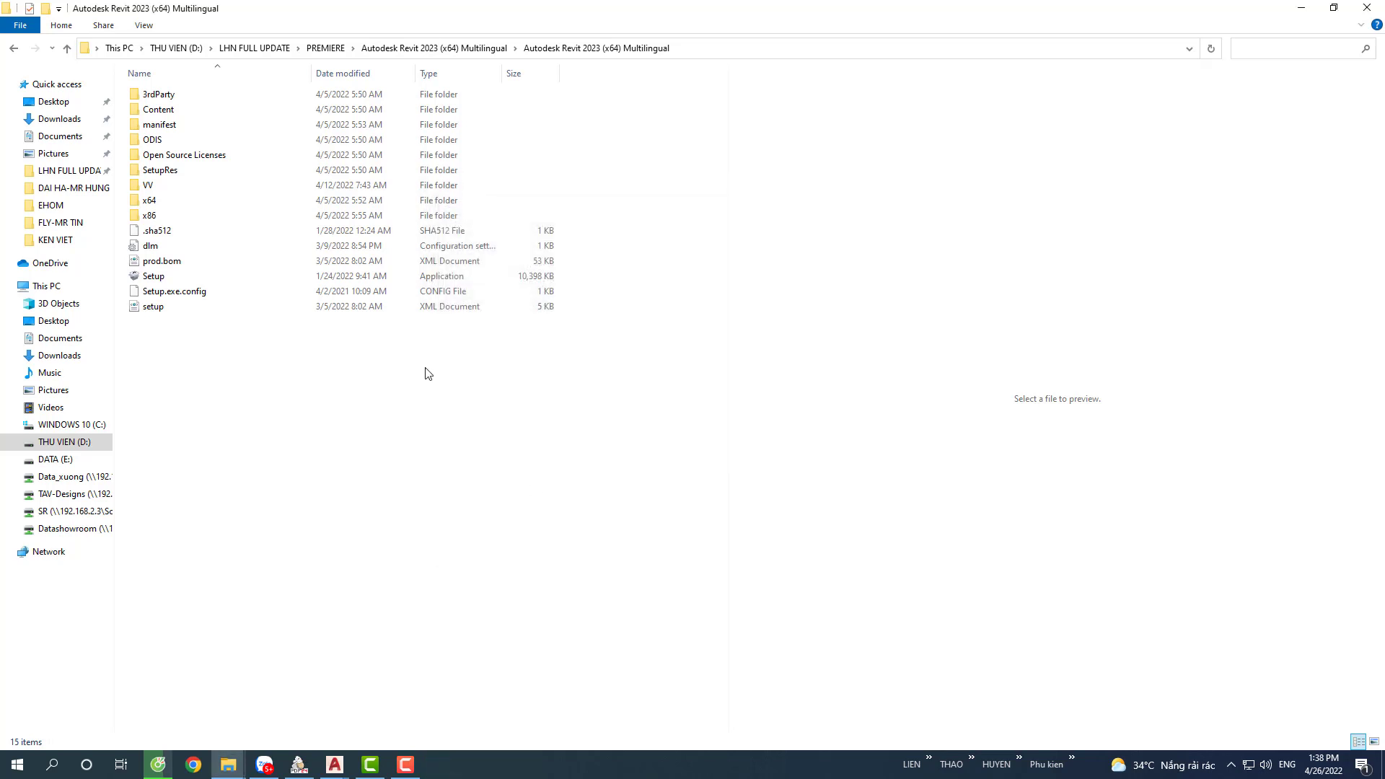
Run the Revit 2023 Setup program as administrator.
click(153, 279)
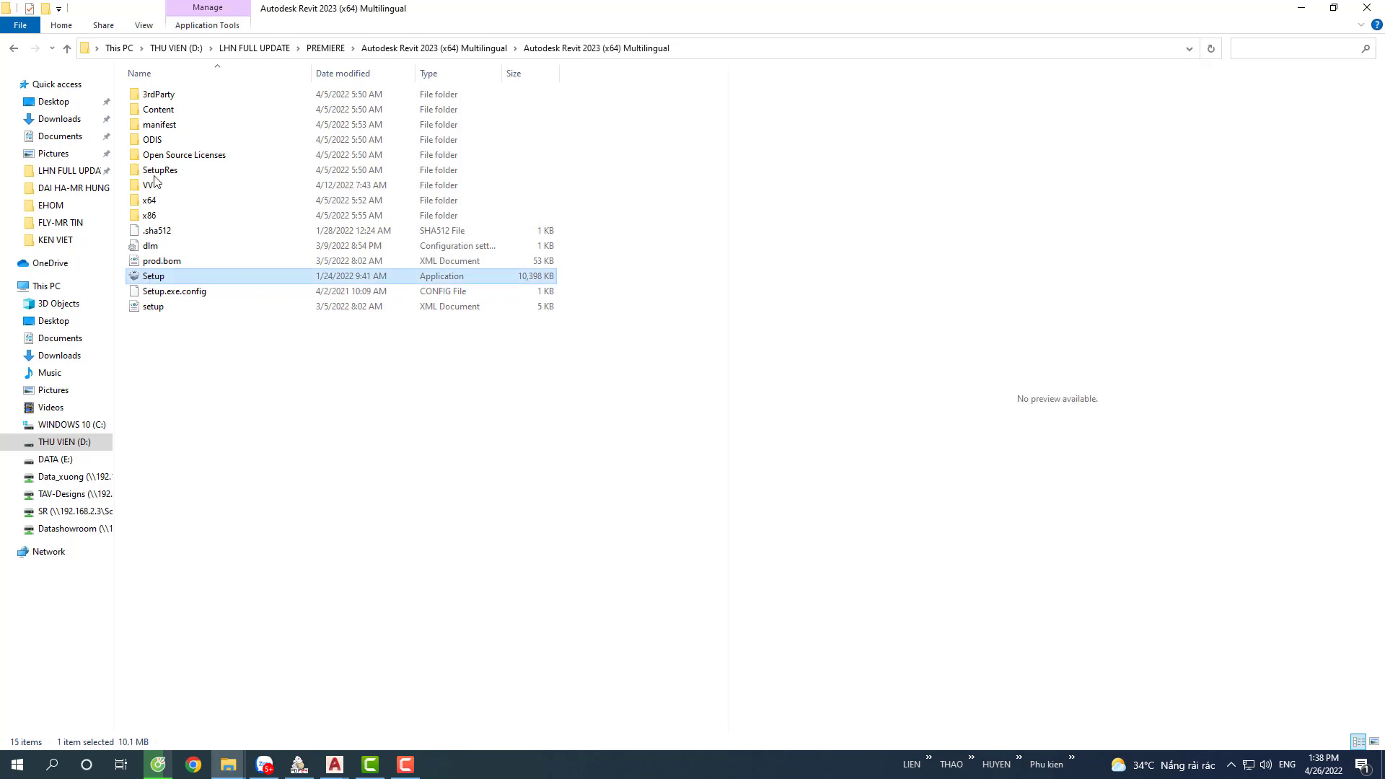
double_click(154, 281)
right_click(158, 280)
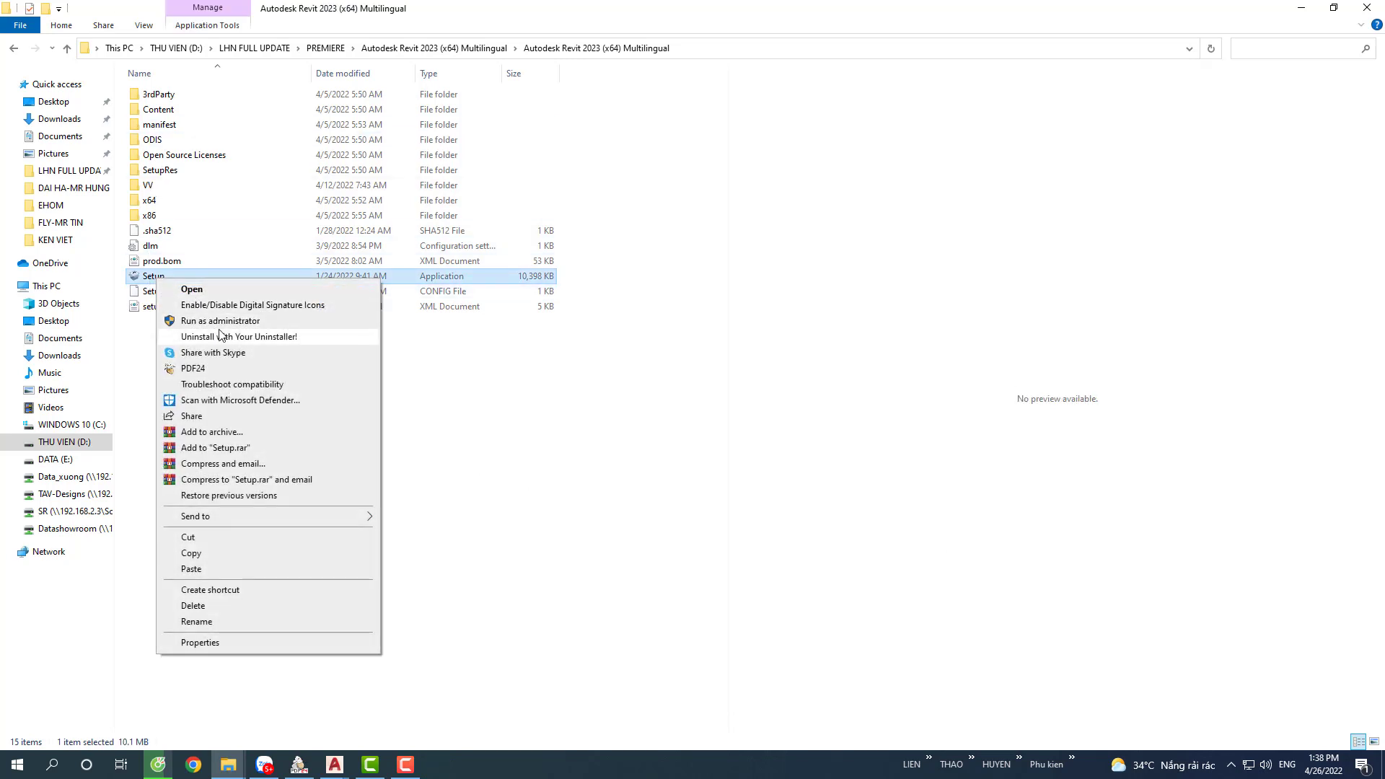
click(223, 322)
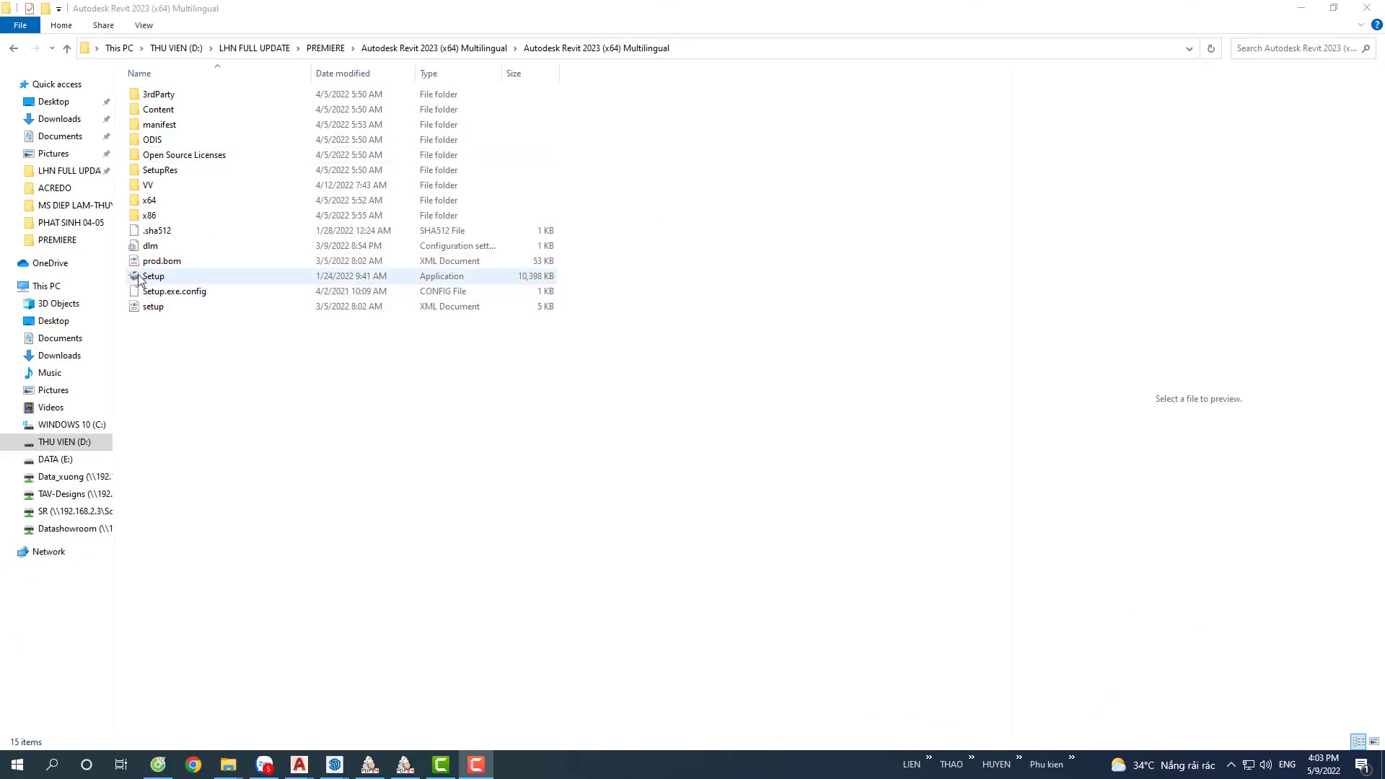
Run Revit 2023 Setup as administrator and bring the installer window into view.
click(144, 277)
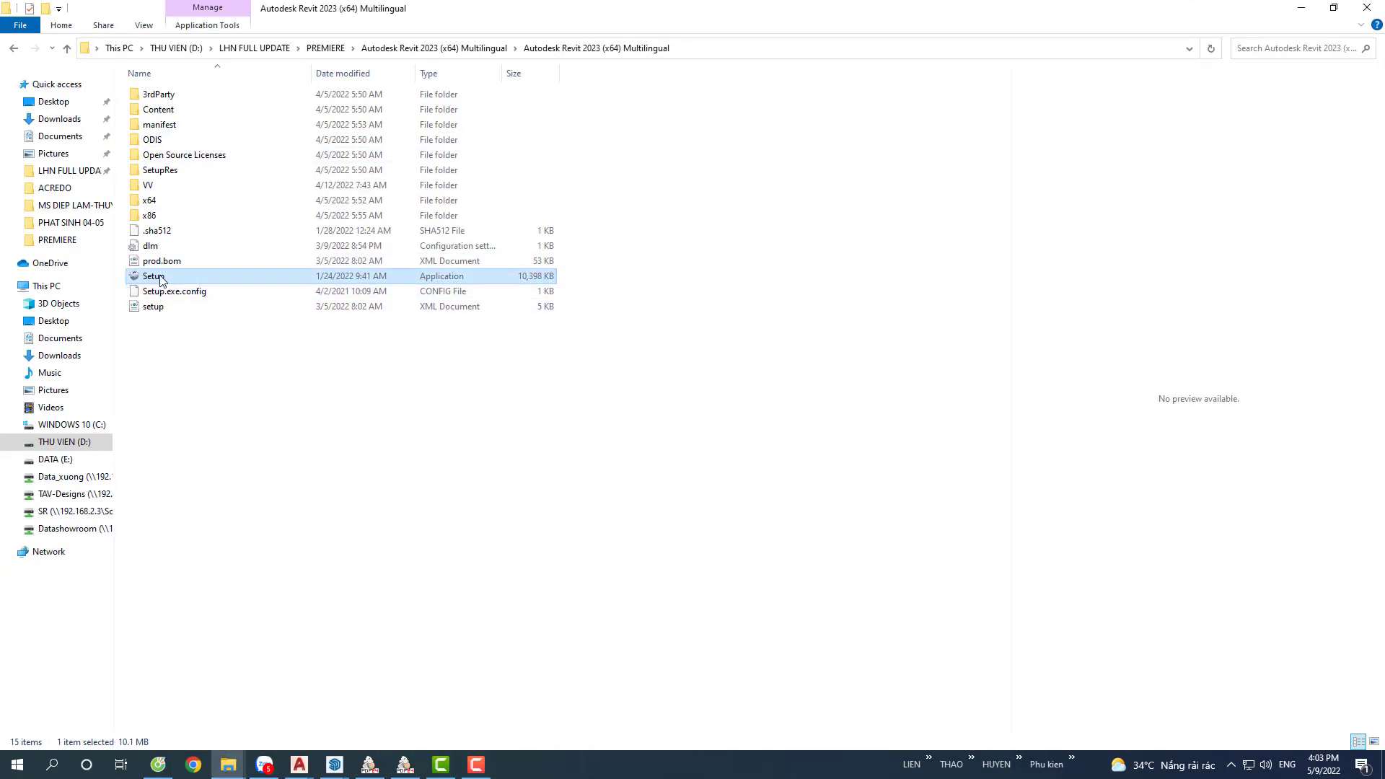
right_click(160, 279)
click(216, 318)
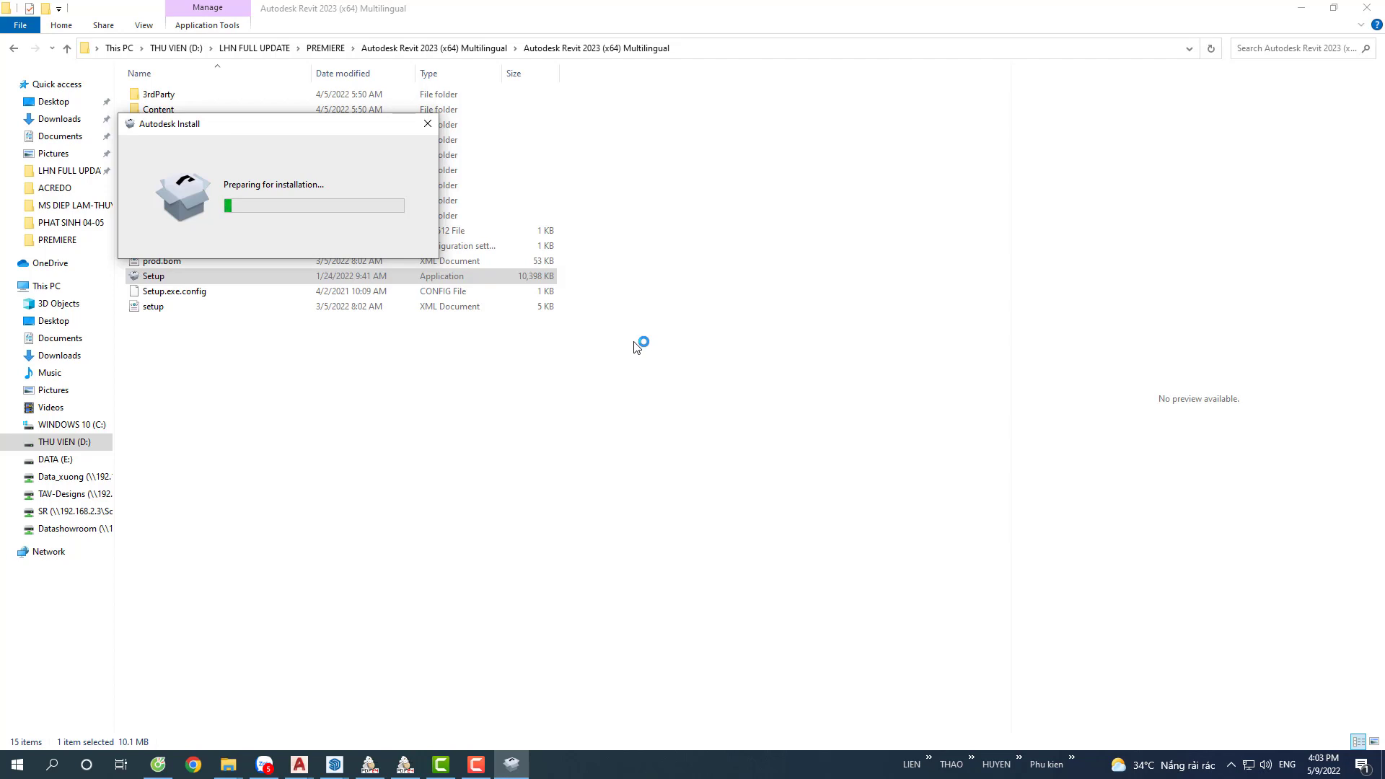
drag(222, 134, 433, 212)
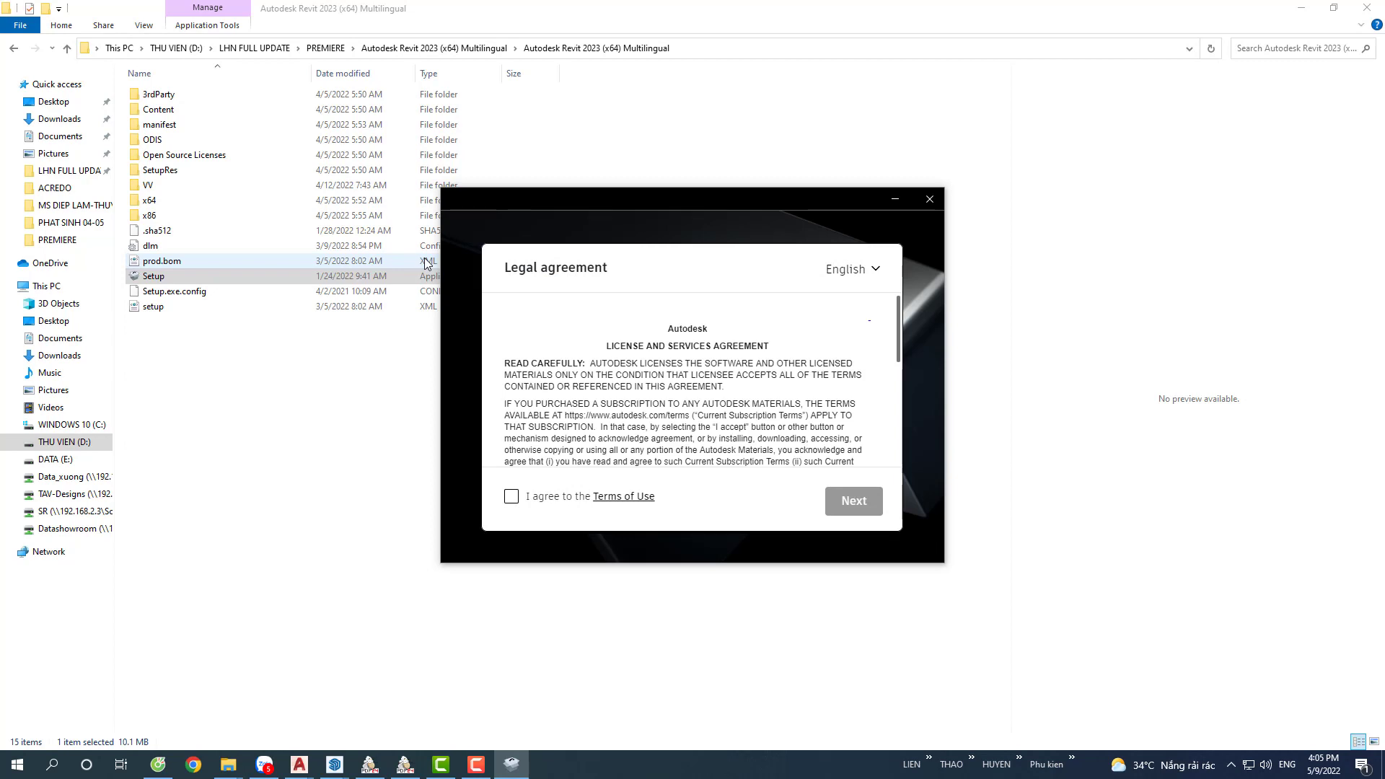
Accept the Autodesk terms and install Revit 2023 to the default folders.
click(511, 496)
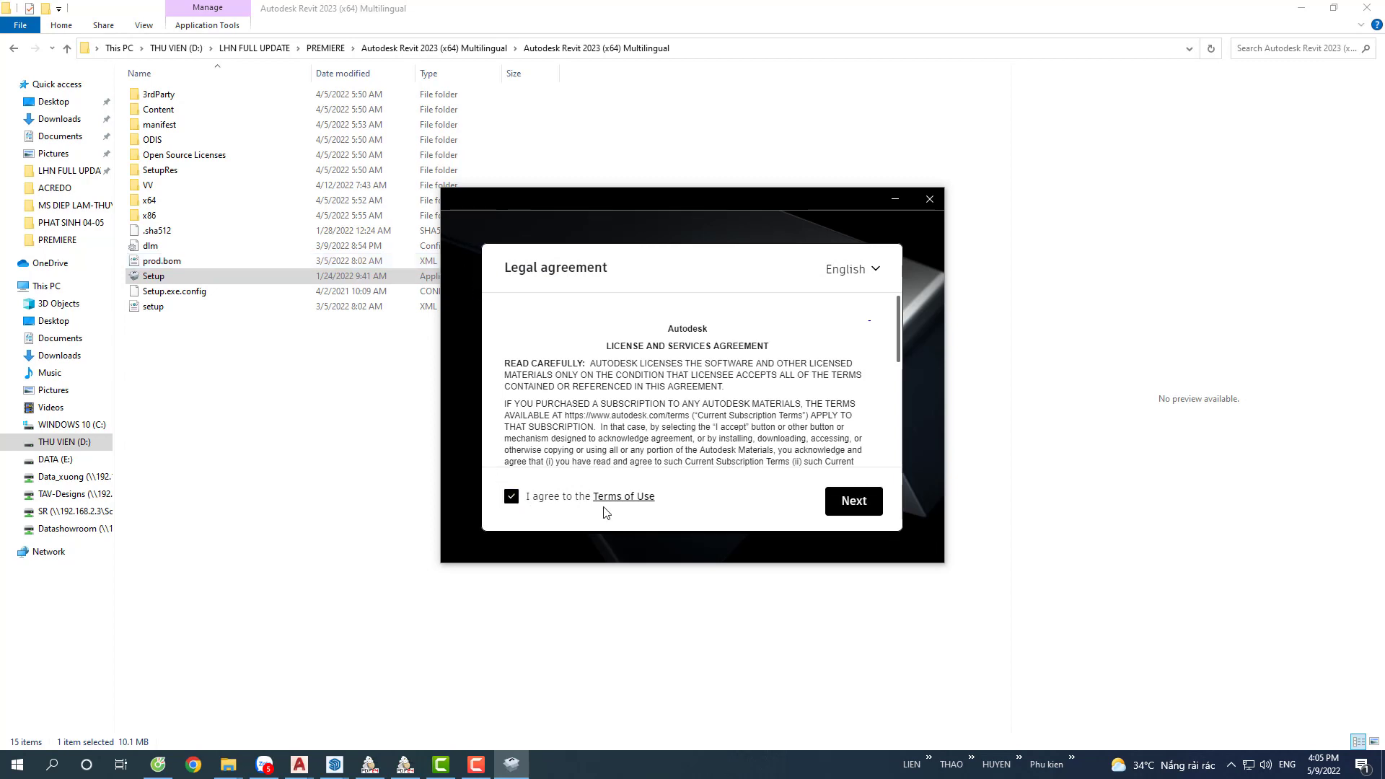
click(858, 506)
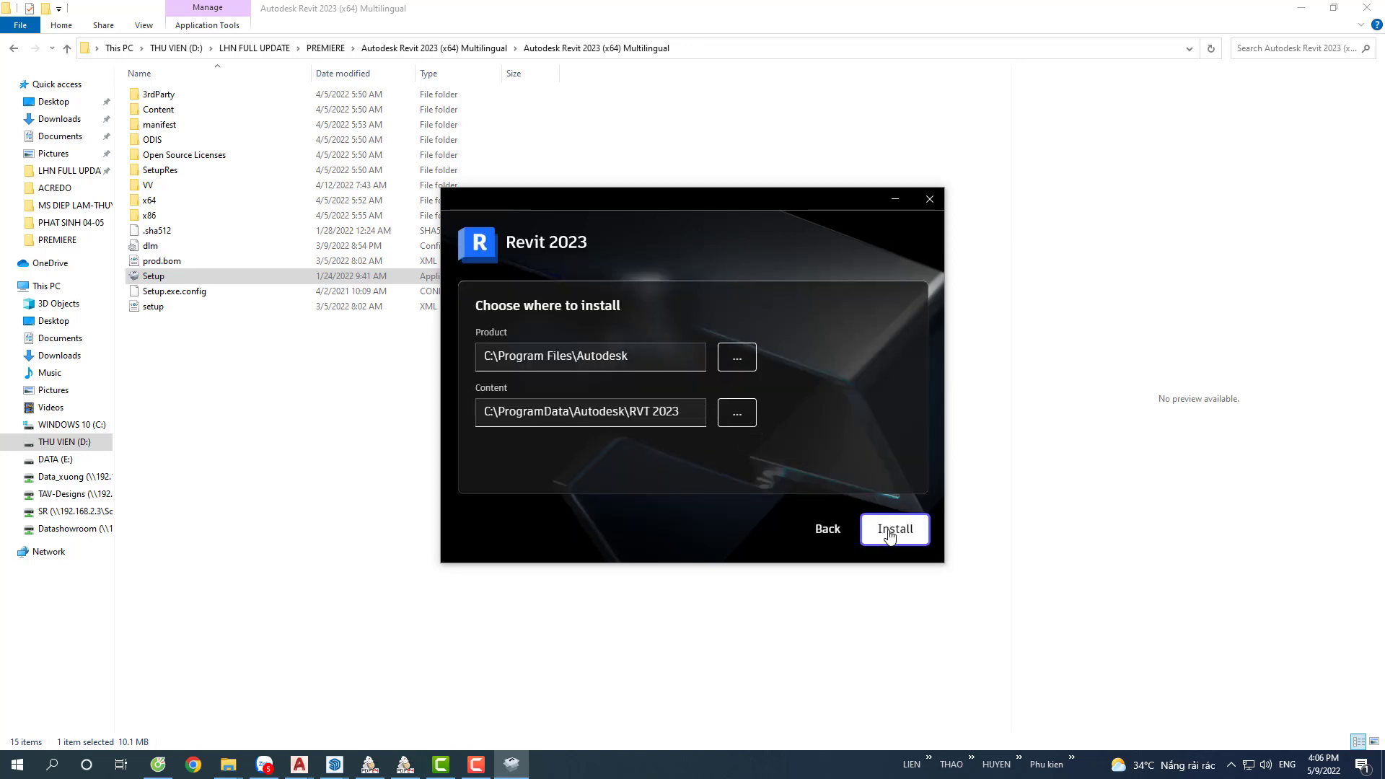
click(891, 535)
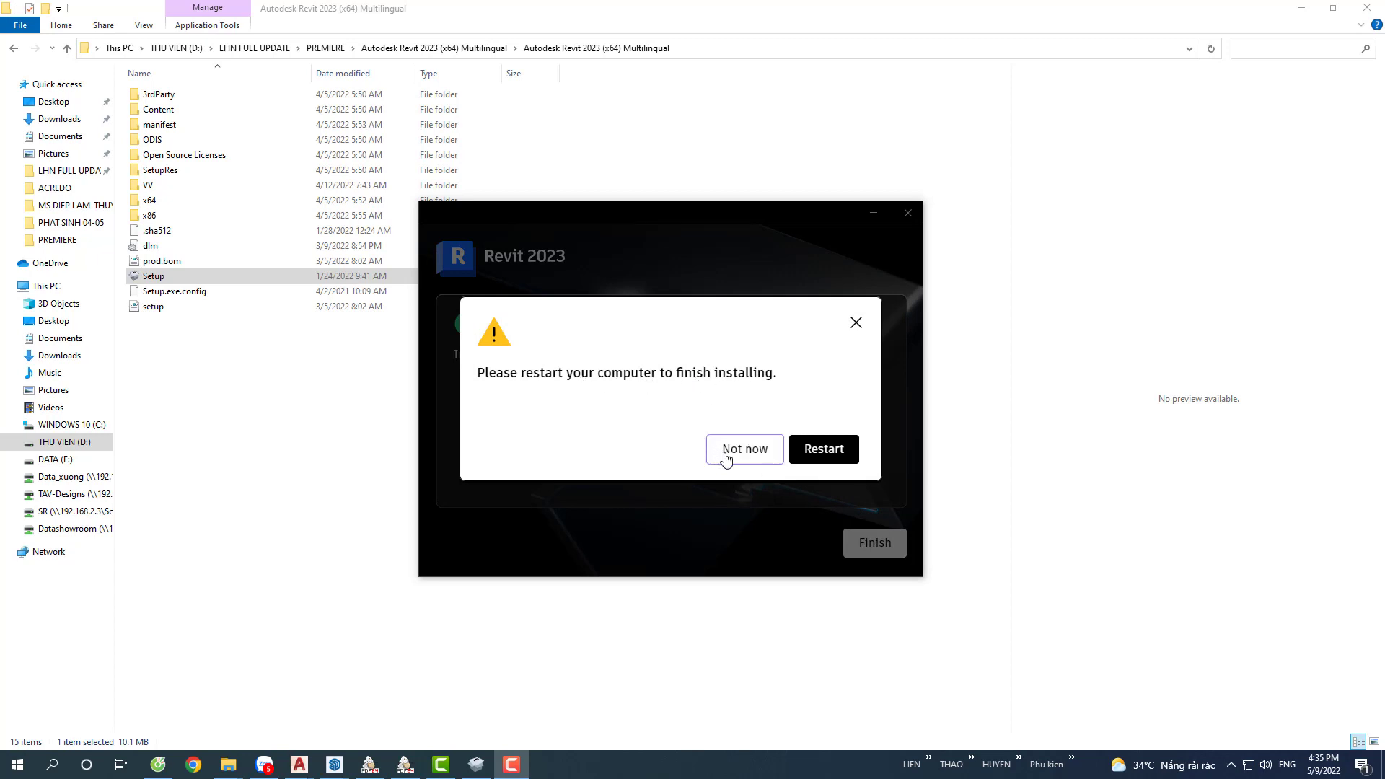
Postpone the restart with 'Not now' and close the completed installer with Finish.
click(746, 460)
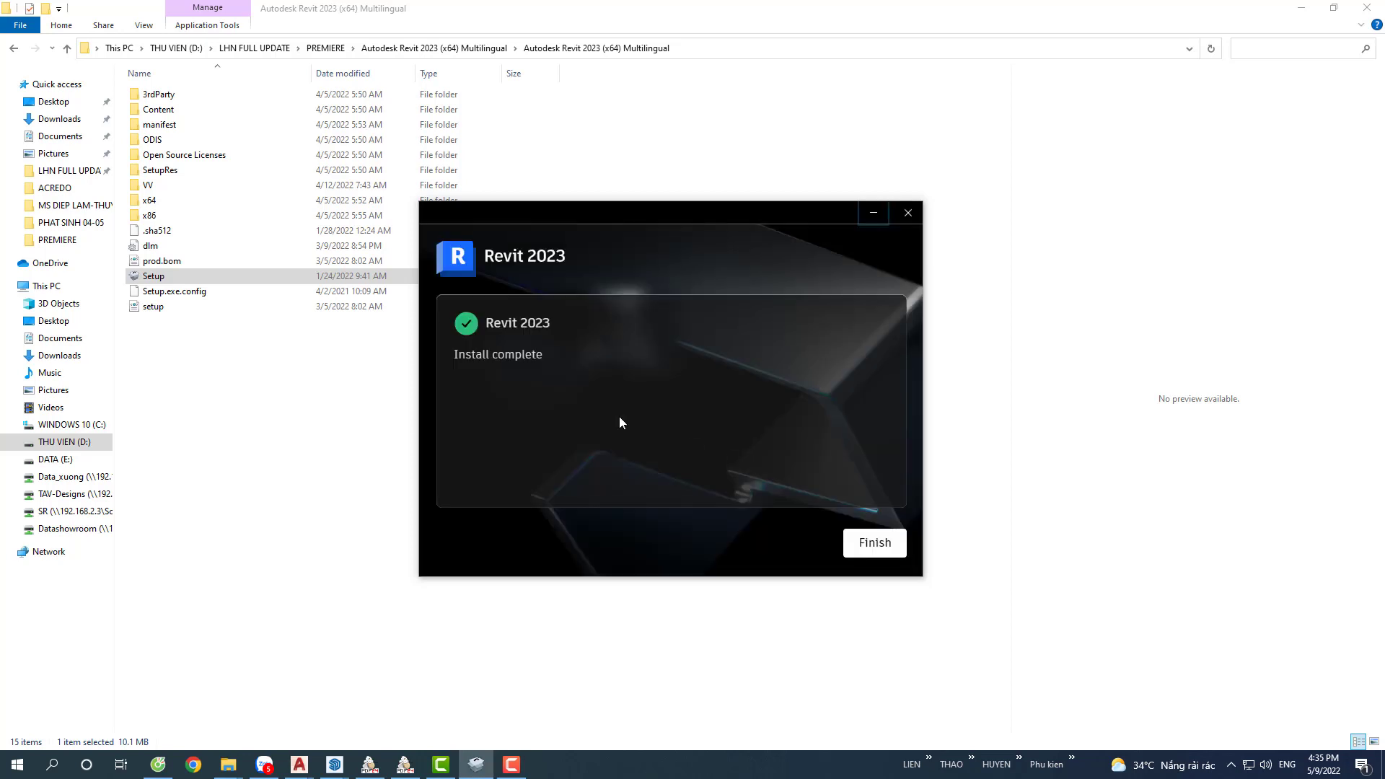
click(887, 555)
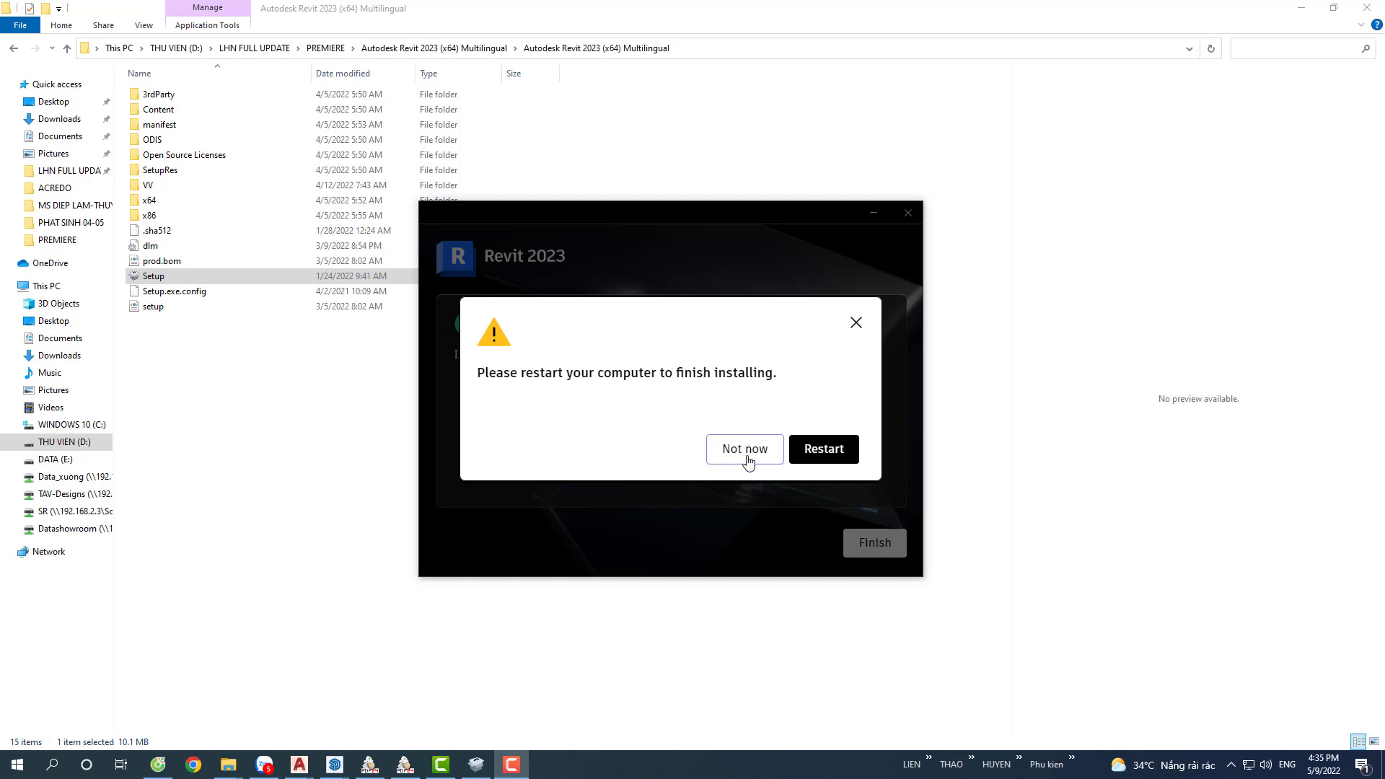
click(745, 450)
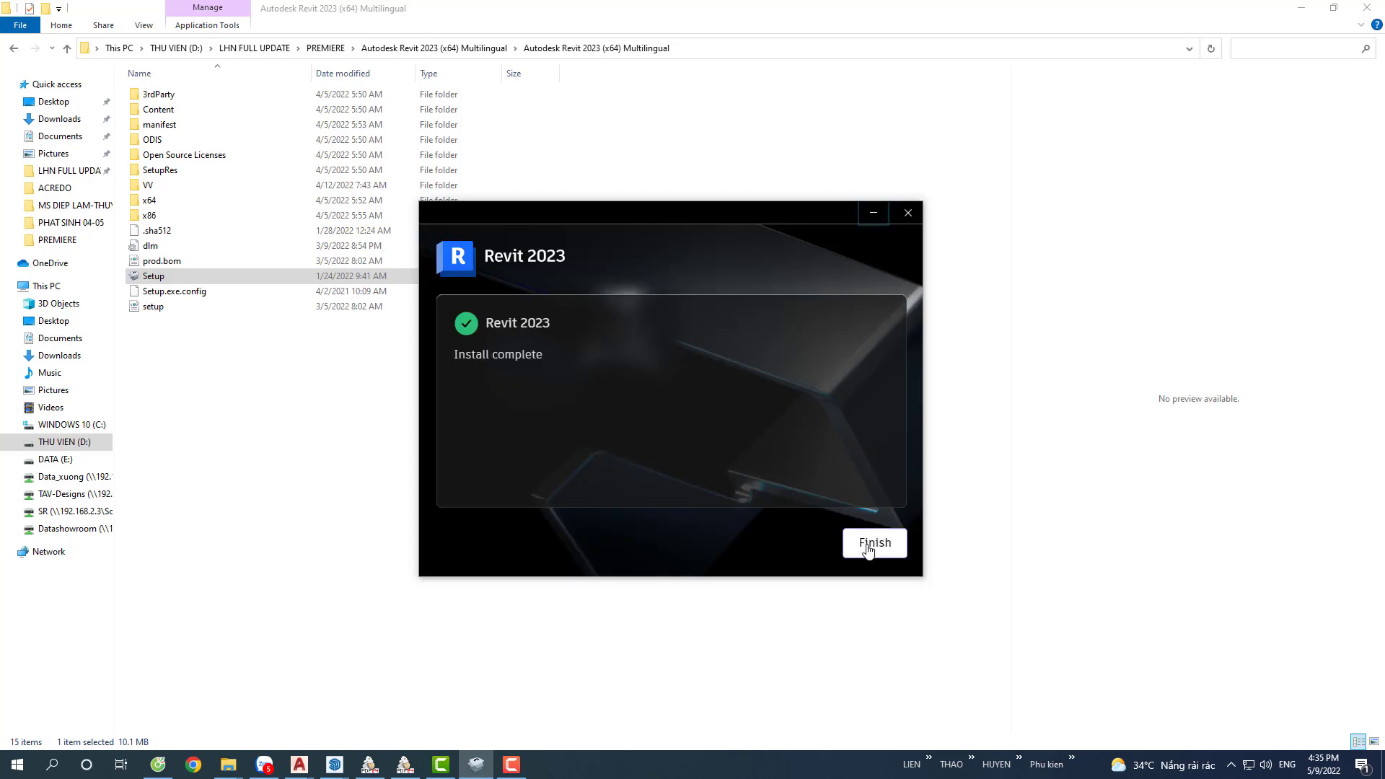
click(887, 557)
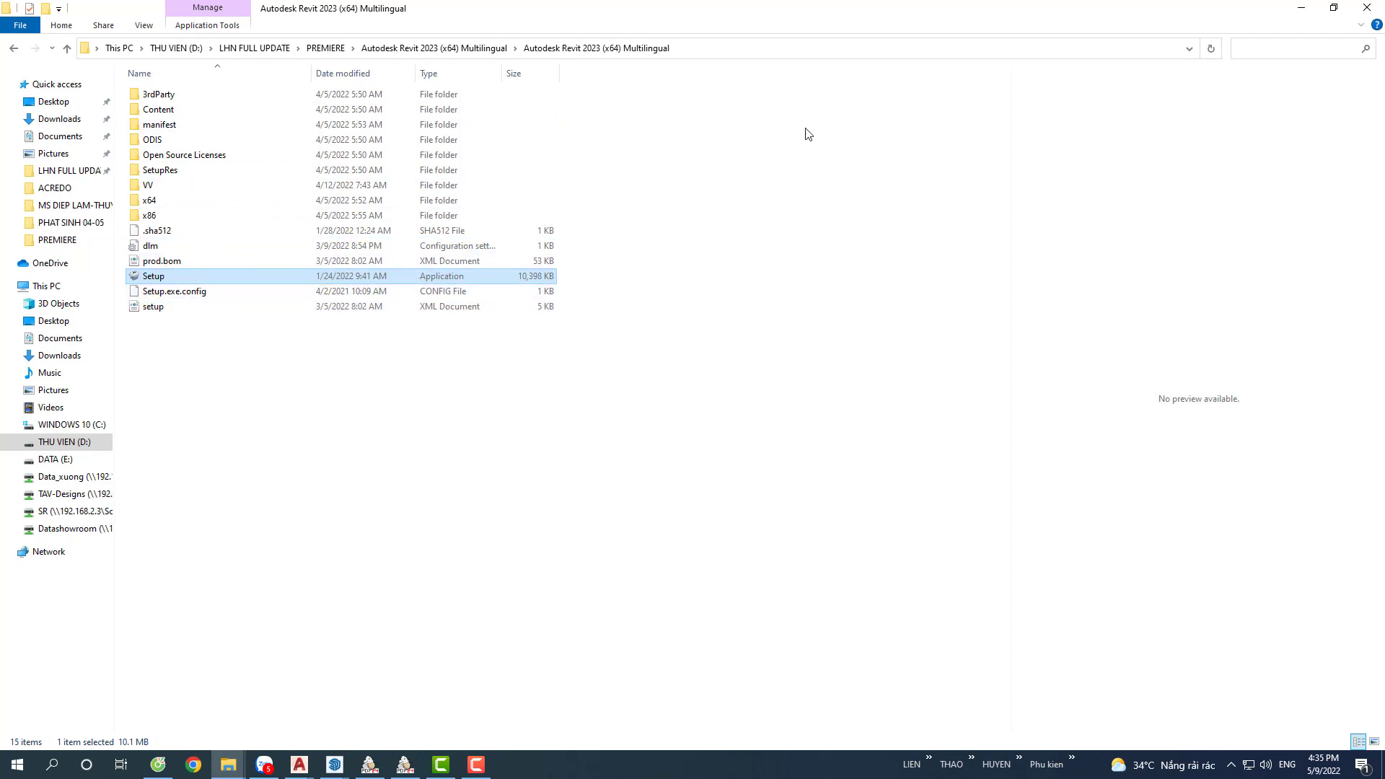
Show the desktop and move the Revit 2023 shortcut beside the top program shortcuts.
key(alt+Tab)
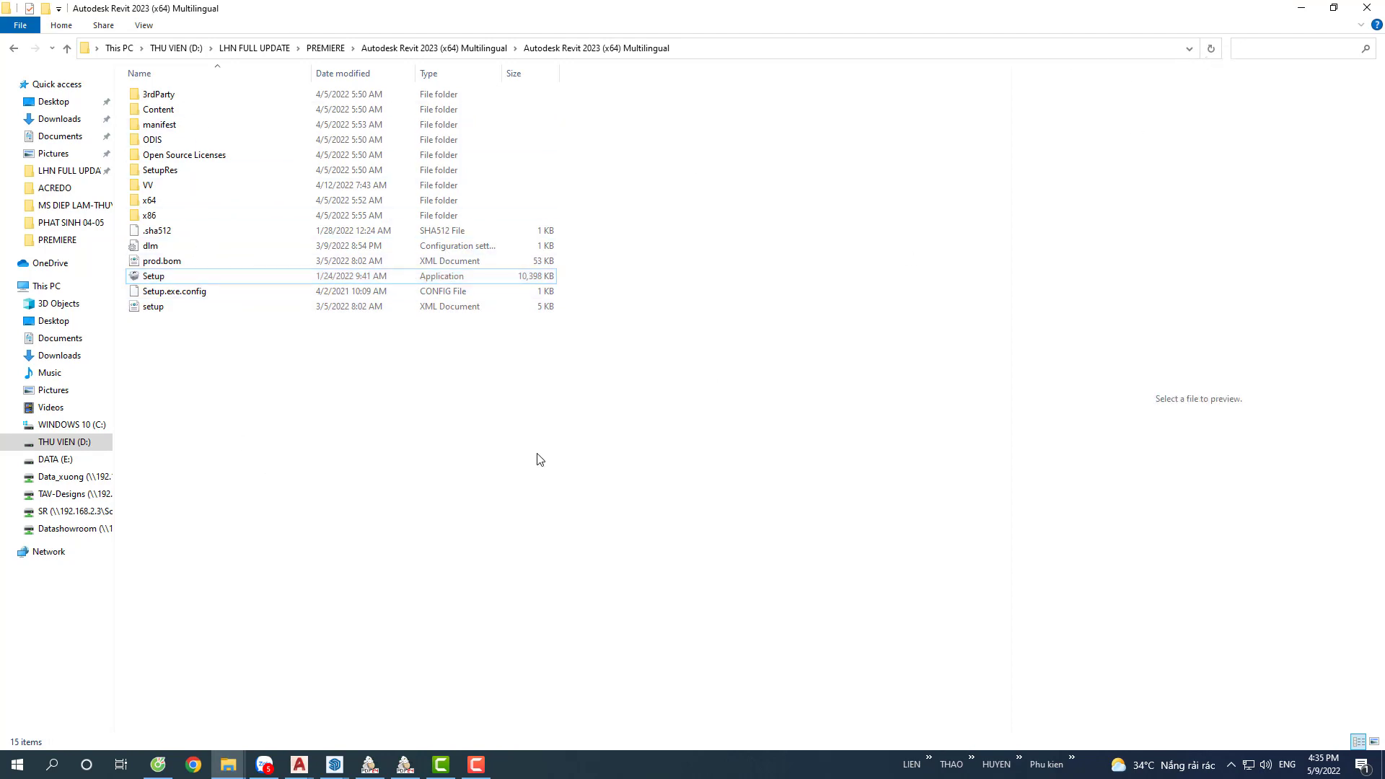
key(super+d)
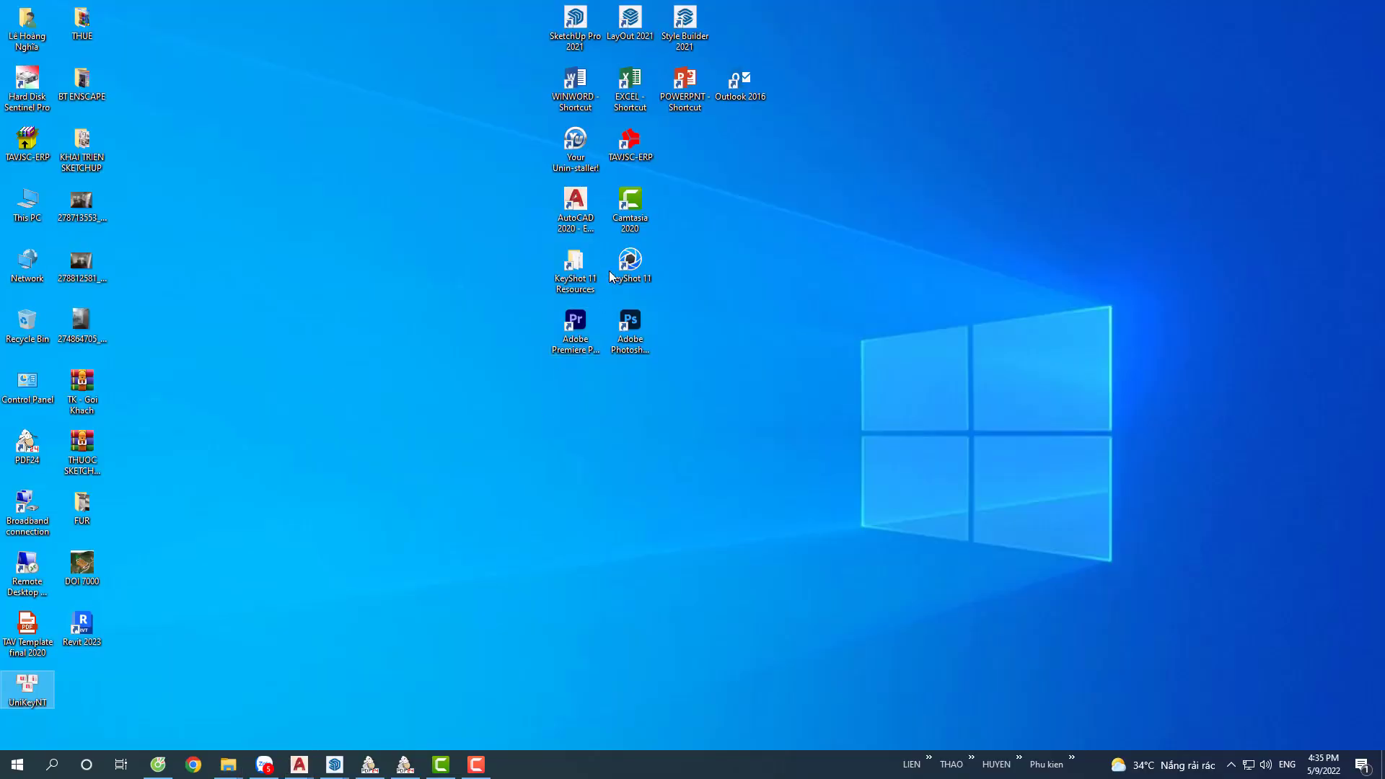
drag(75, 635, 705, 307)
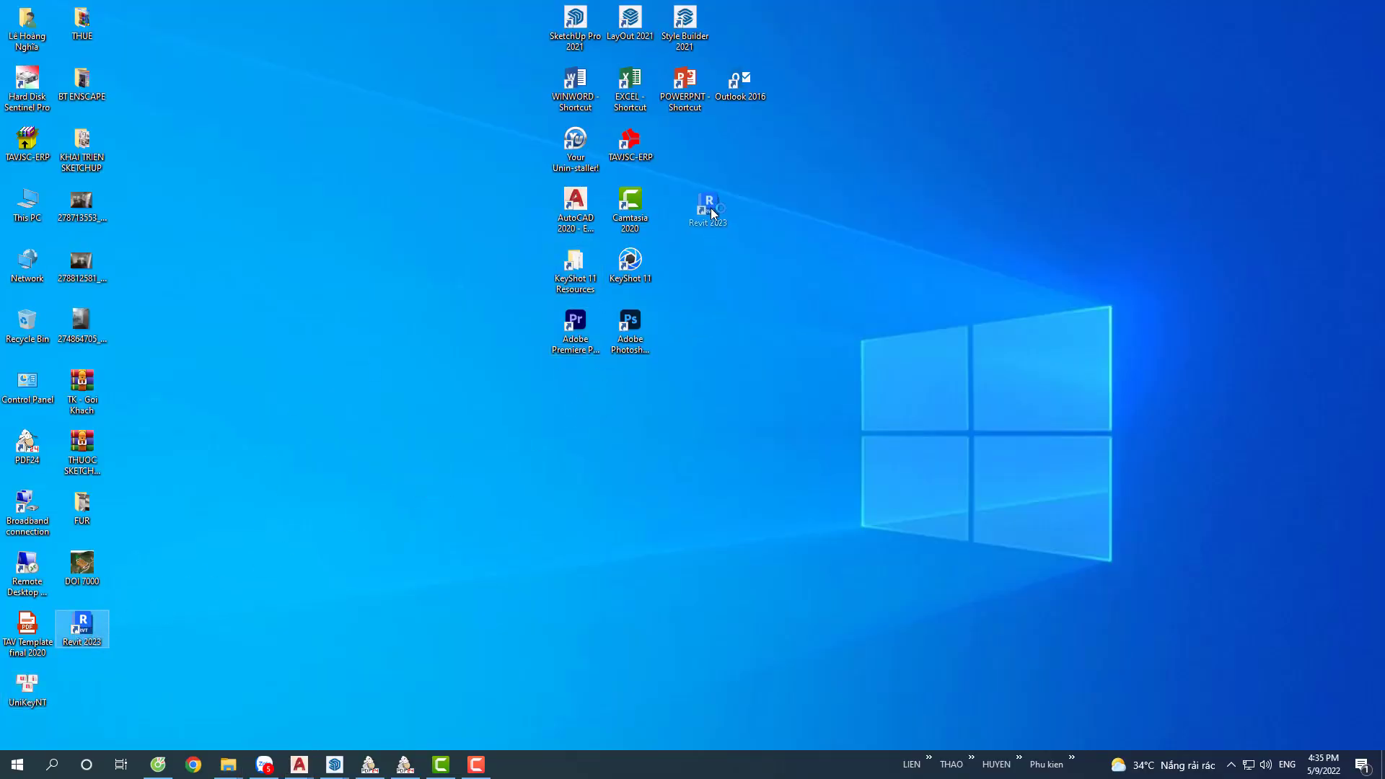
drag(695, 201, 694, 202)
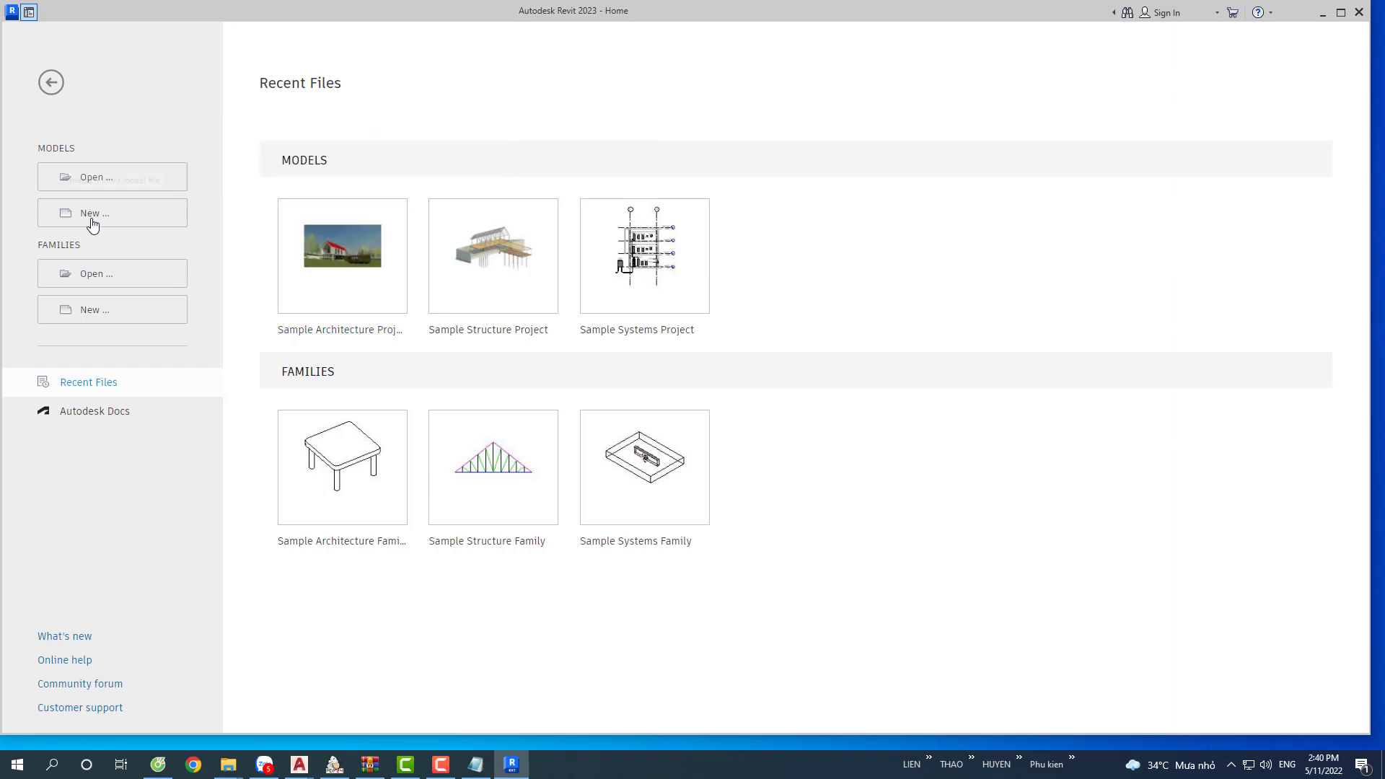
Create a new Project from the Metric-Architectural Template.
click(92, 216)
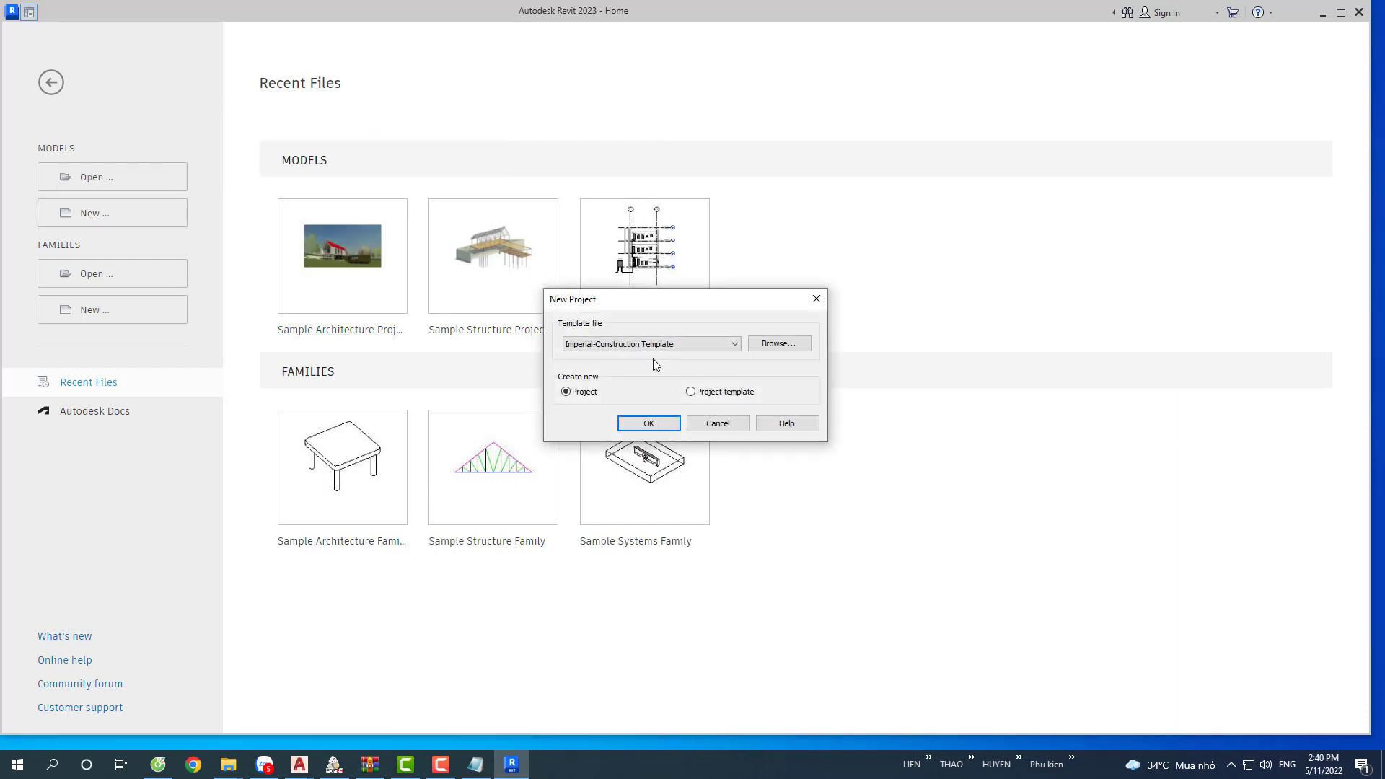
click(685, 352)
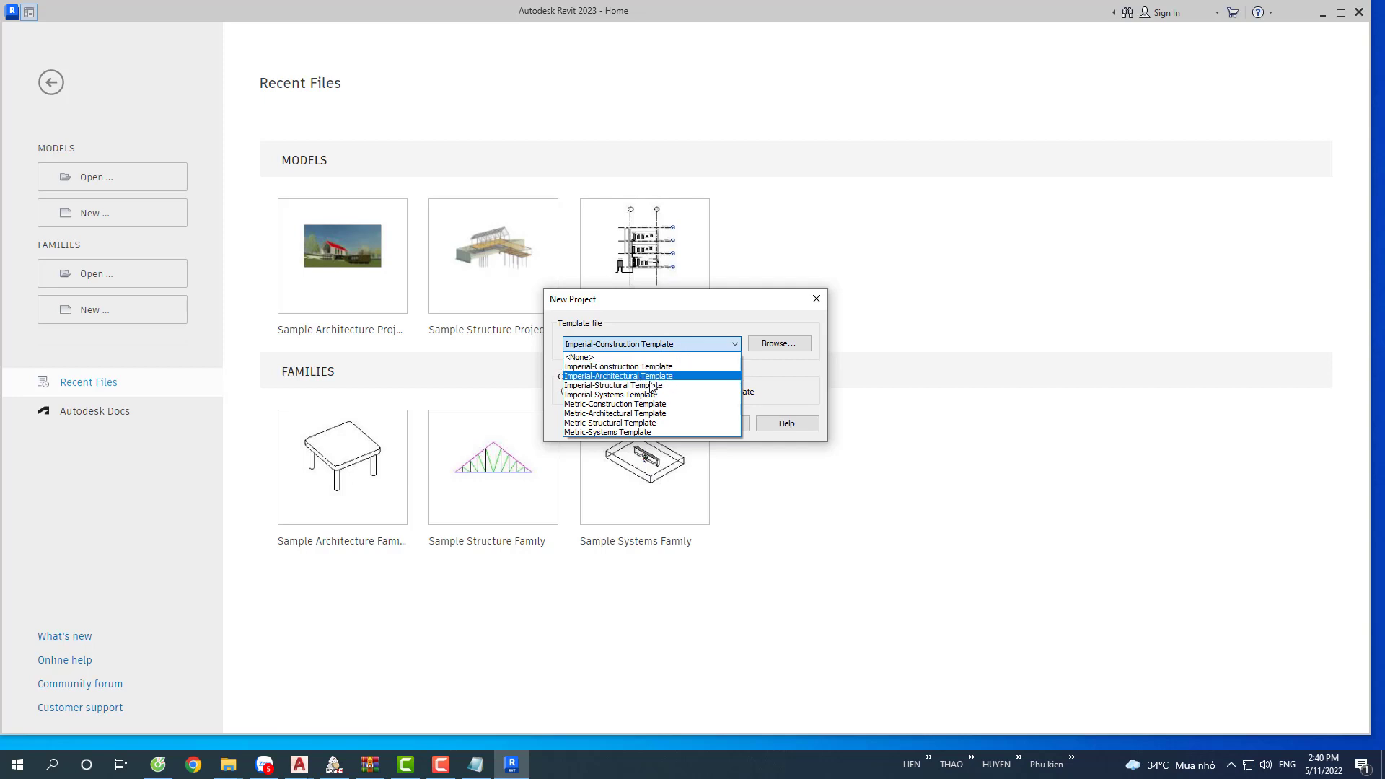
click(615, 413)
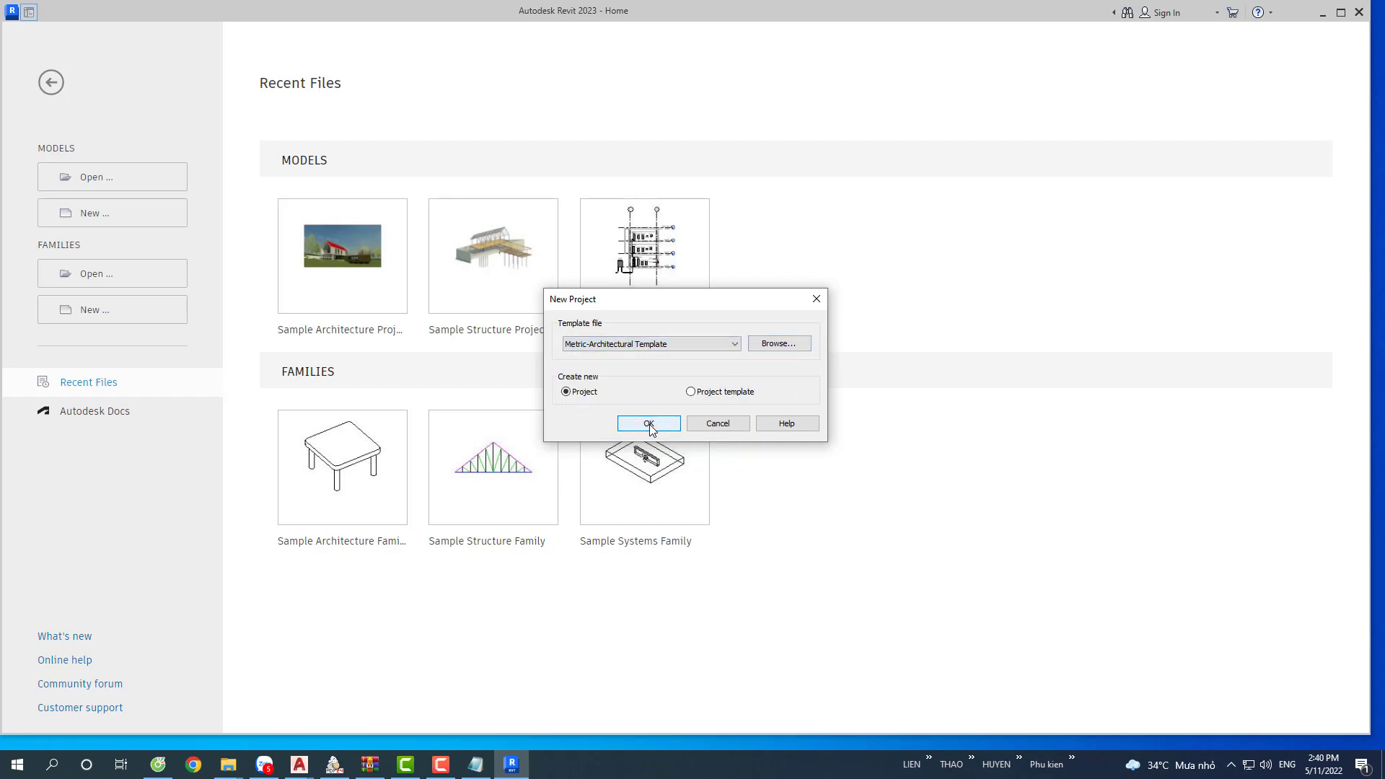
click(650, 424)
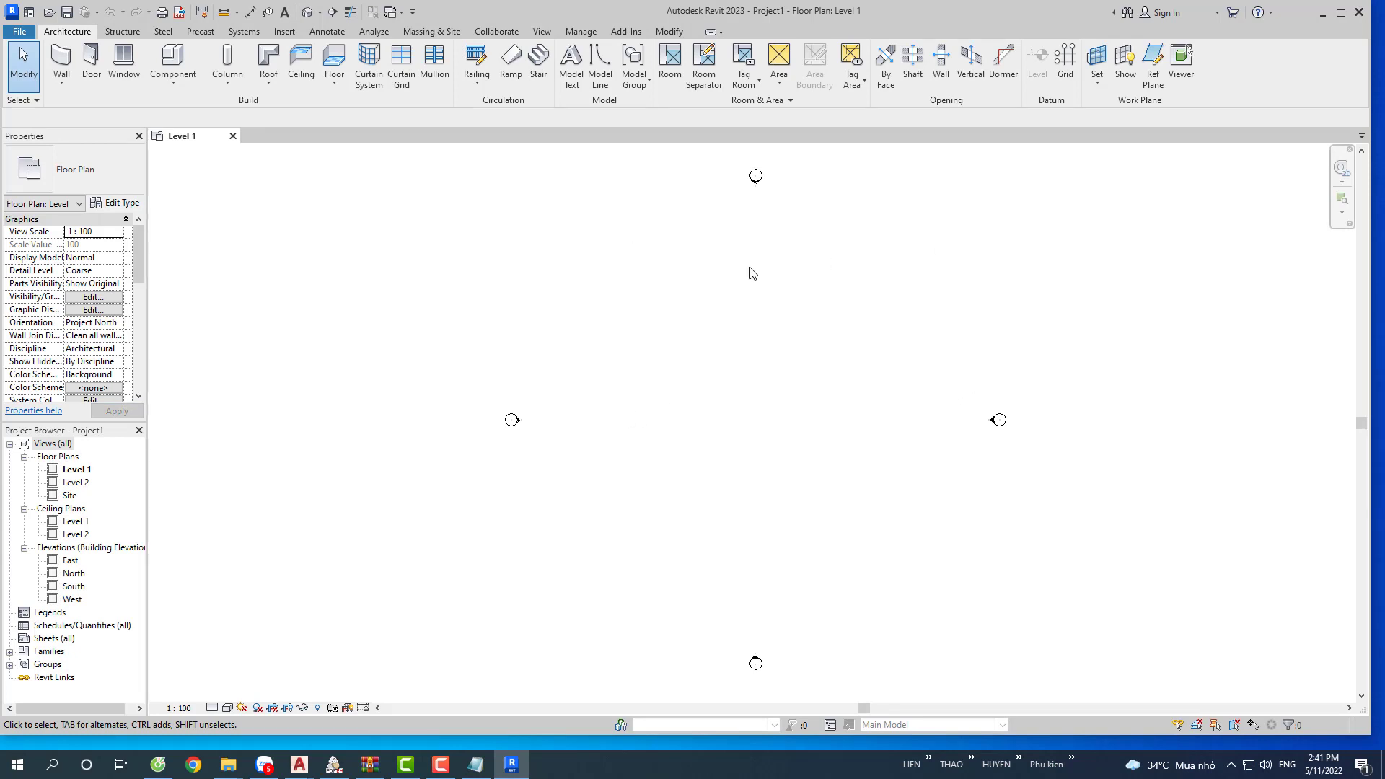
Draw three walls on Level 1 forming a closed right triangle with a 27000 top edge.
middle_drag(754, 273, 572, 420)
scroll(584, 430, down, 1)
click(61, 82)
click(105, 108)
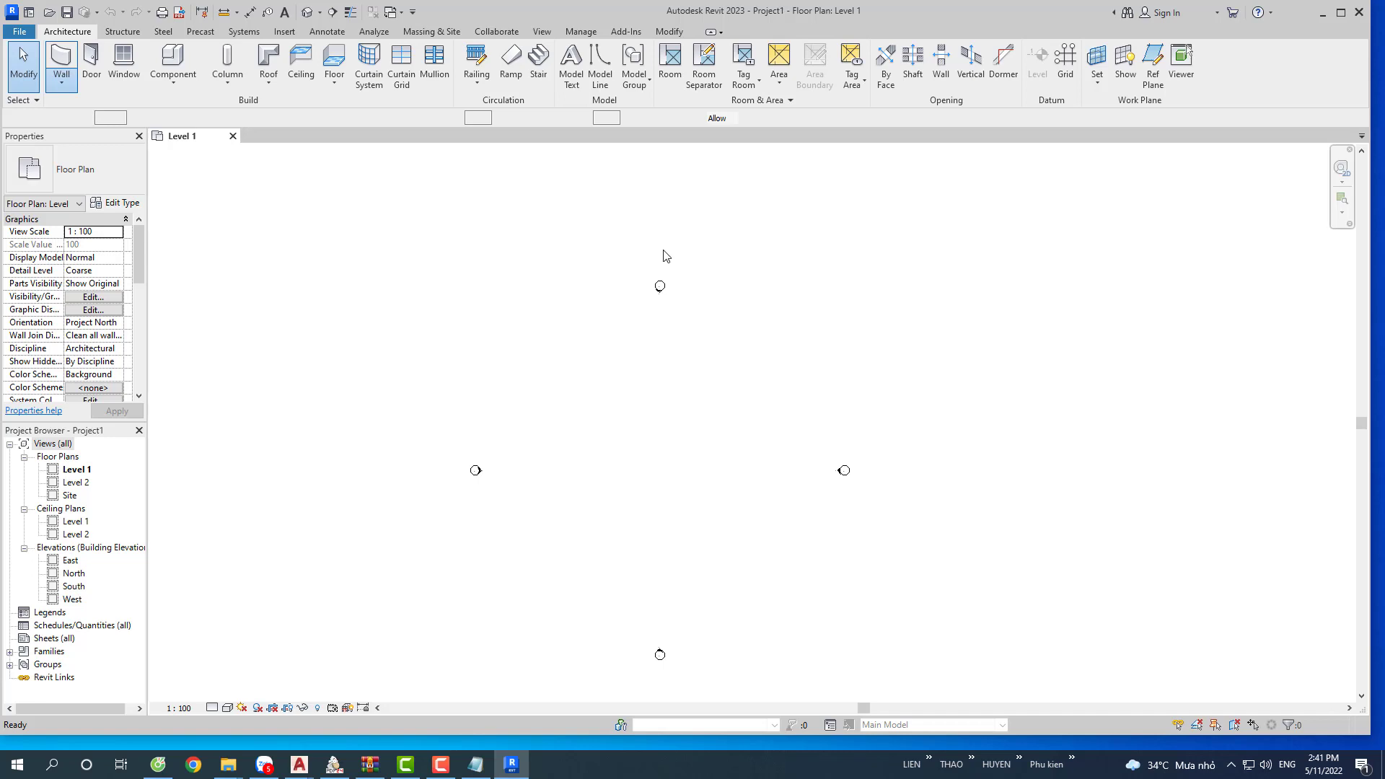
click(589, 391)
click(787, 390)
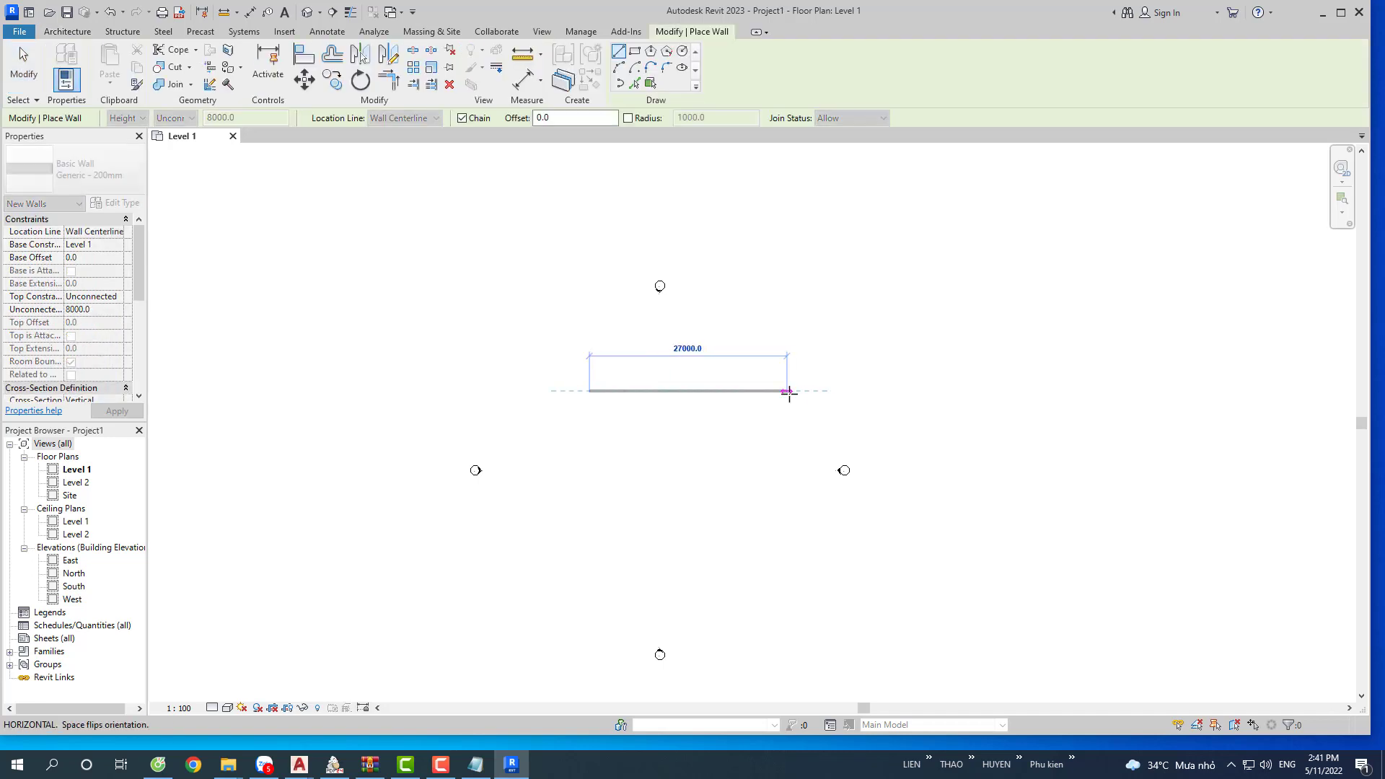
click(788, 498)
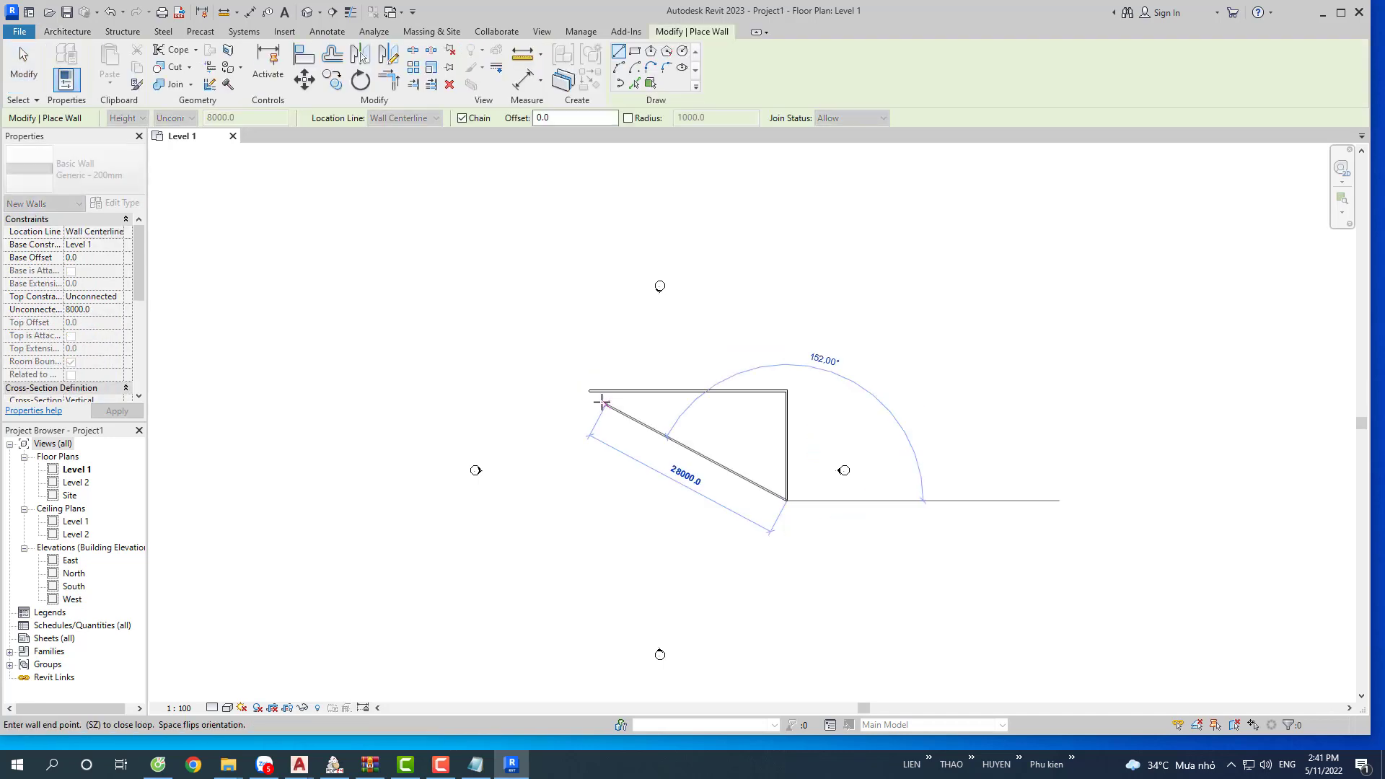
click(589, 390)
key(Escape)
key(Escape)
Frame the triangle in the plan view and open the Default 3D View.
scroll(728, 447, up, 2)
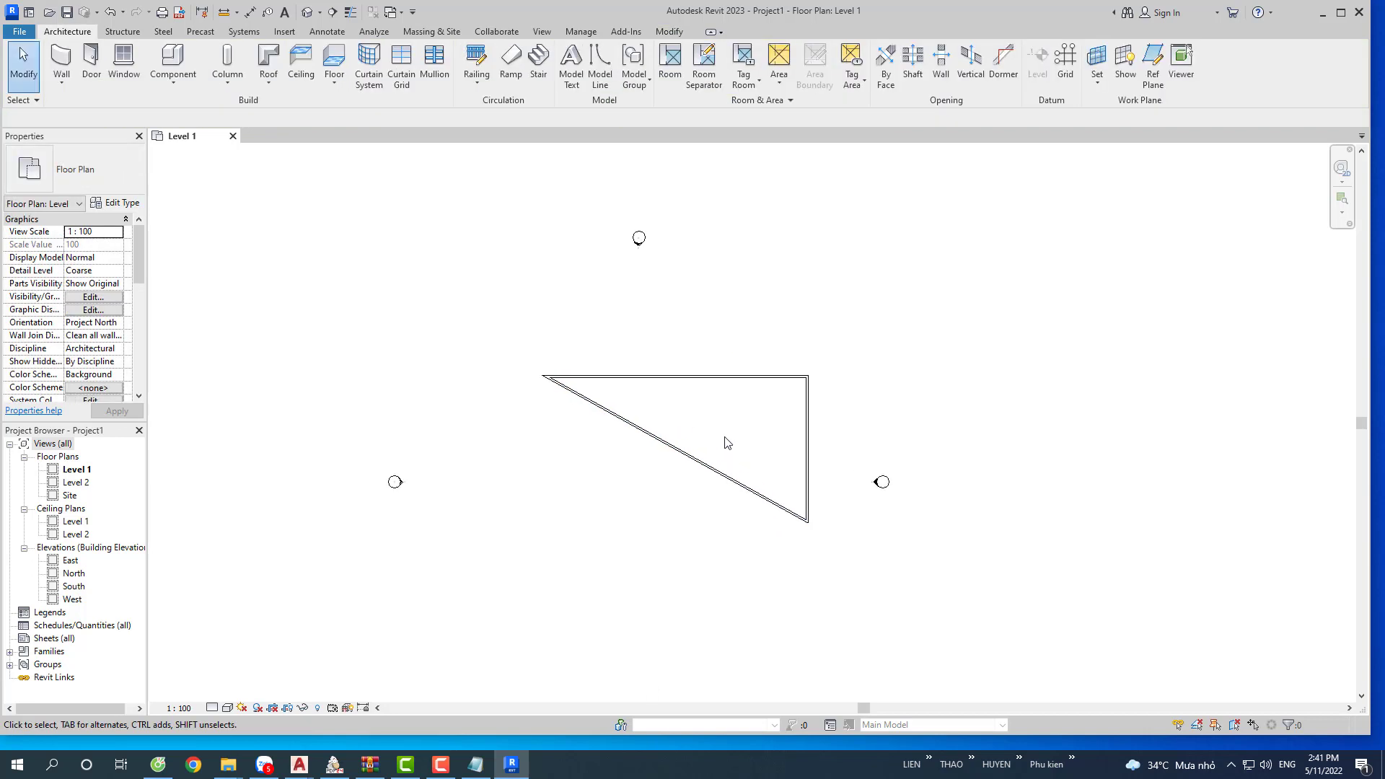
middle_drag(727, 442, 809, 421)
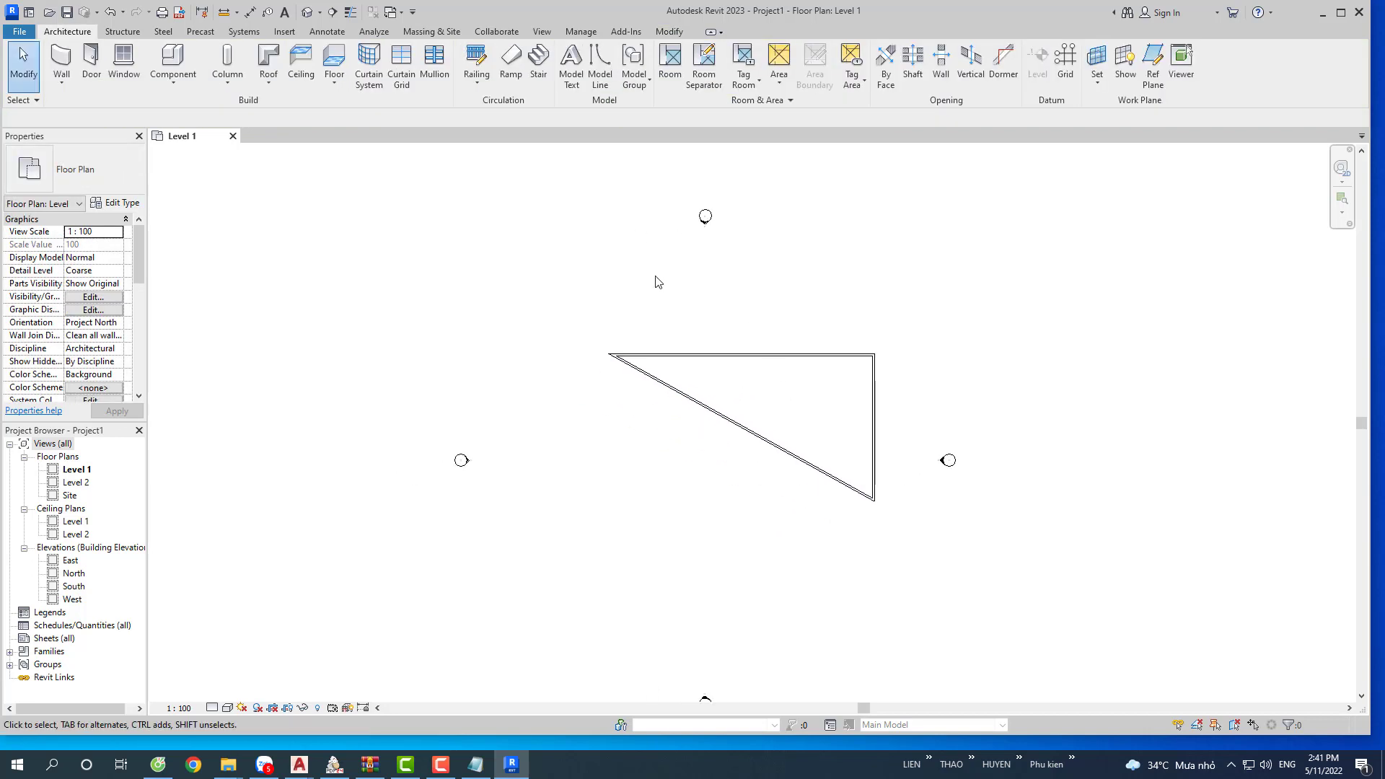
scroll(660, 285, down, 2)
middle_drag(668, 296, 584, 329)
click(308, 12)
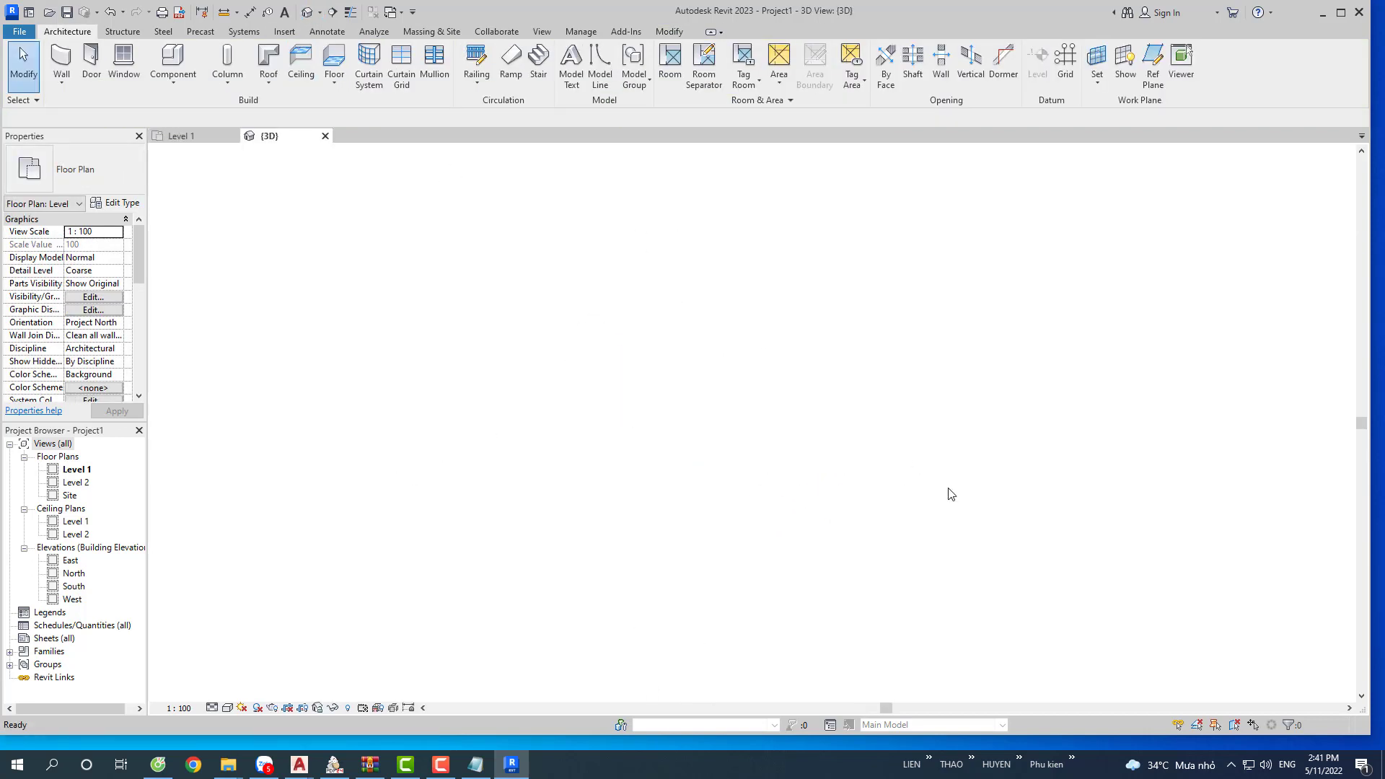
Orbit the {3D} view around the triangle, selecting a wall to inspect it.
mouse_move(723, 479)
shift+middle_down()
mouse_move(995, 435)
mouse_move(849, 343)
shift+middle_up()
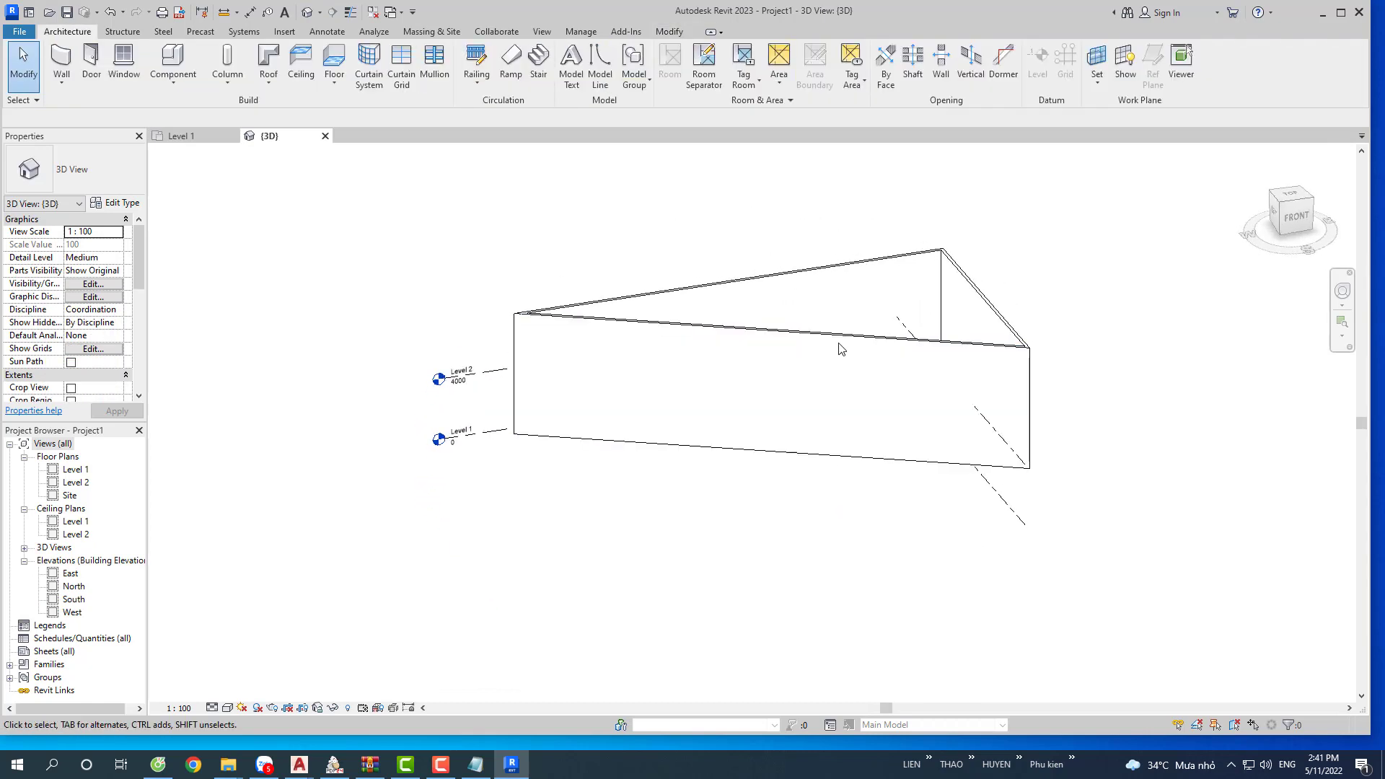
click(842, 344)
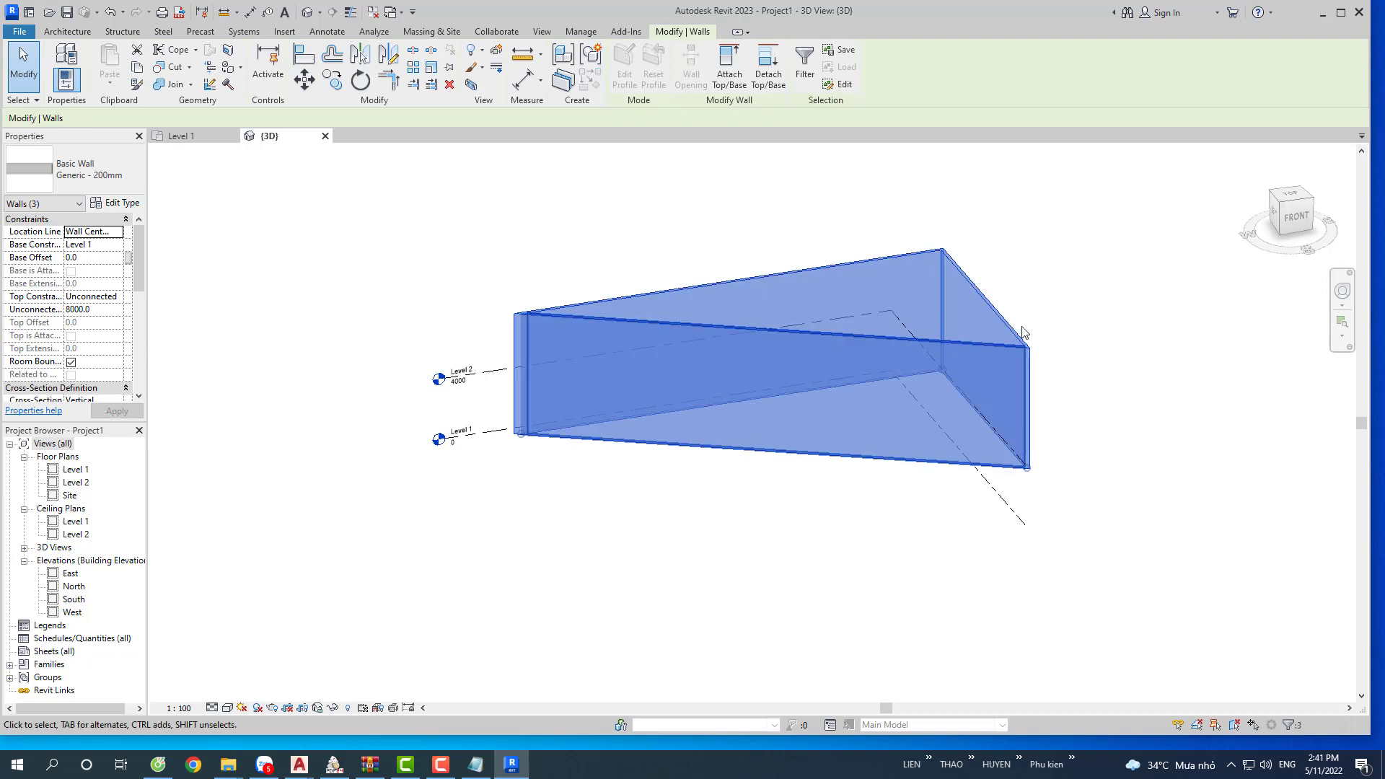
key(Escape)
mouse_move(722, 382)
shift+middle_down()
mouse_move(576, 420)
mouse_move(815, 470)
shift+middle_up()
mouse_move(915, 399)
shift+middle_down()
mouse_move(974, 393)
mouse_move(754, 448)
shift+middle_up()
Select and deselect walls to check them, maximize the window, and close the {3D} view.
click(779, 467)
click(801, 517)
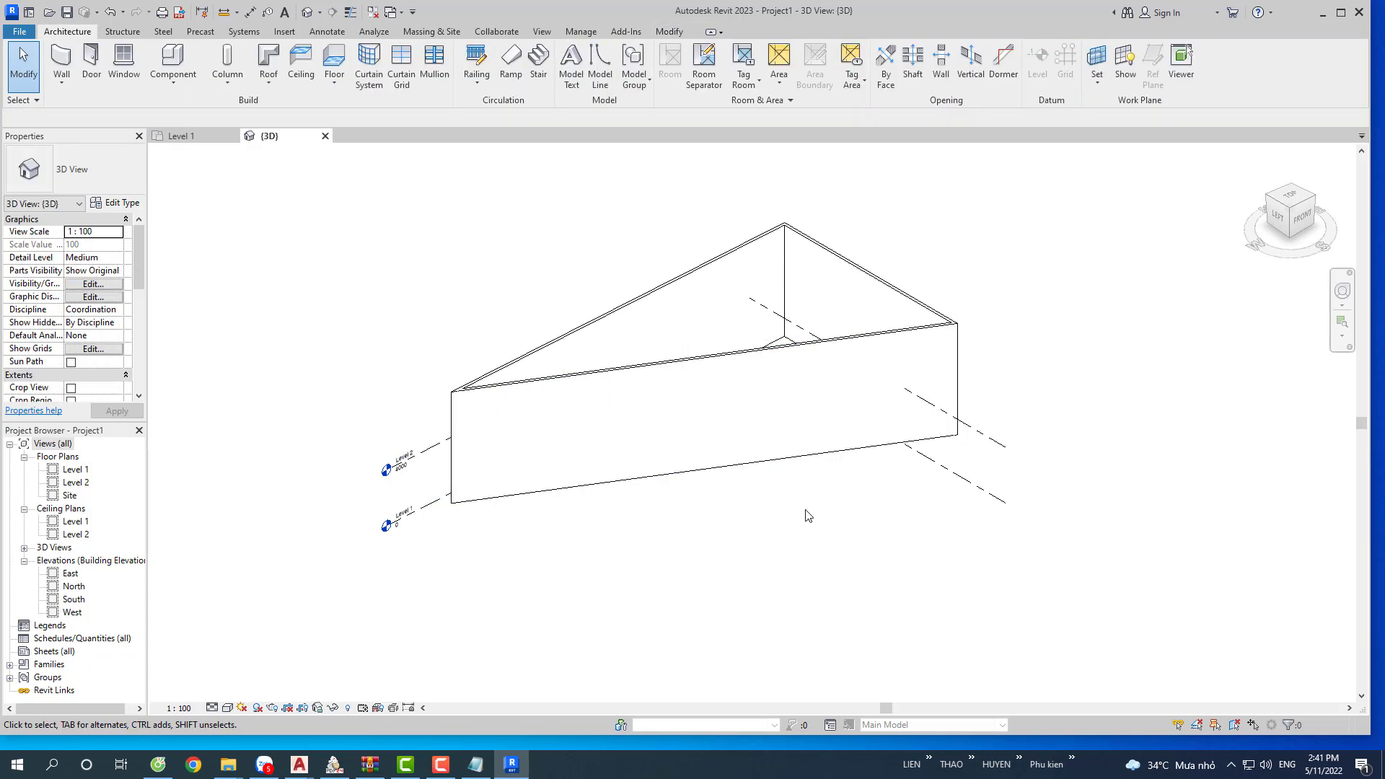
click(807, 349)
click(1003, 341)
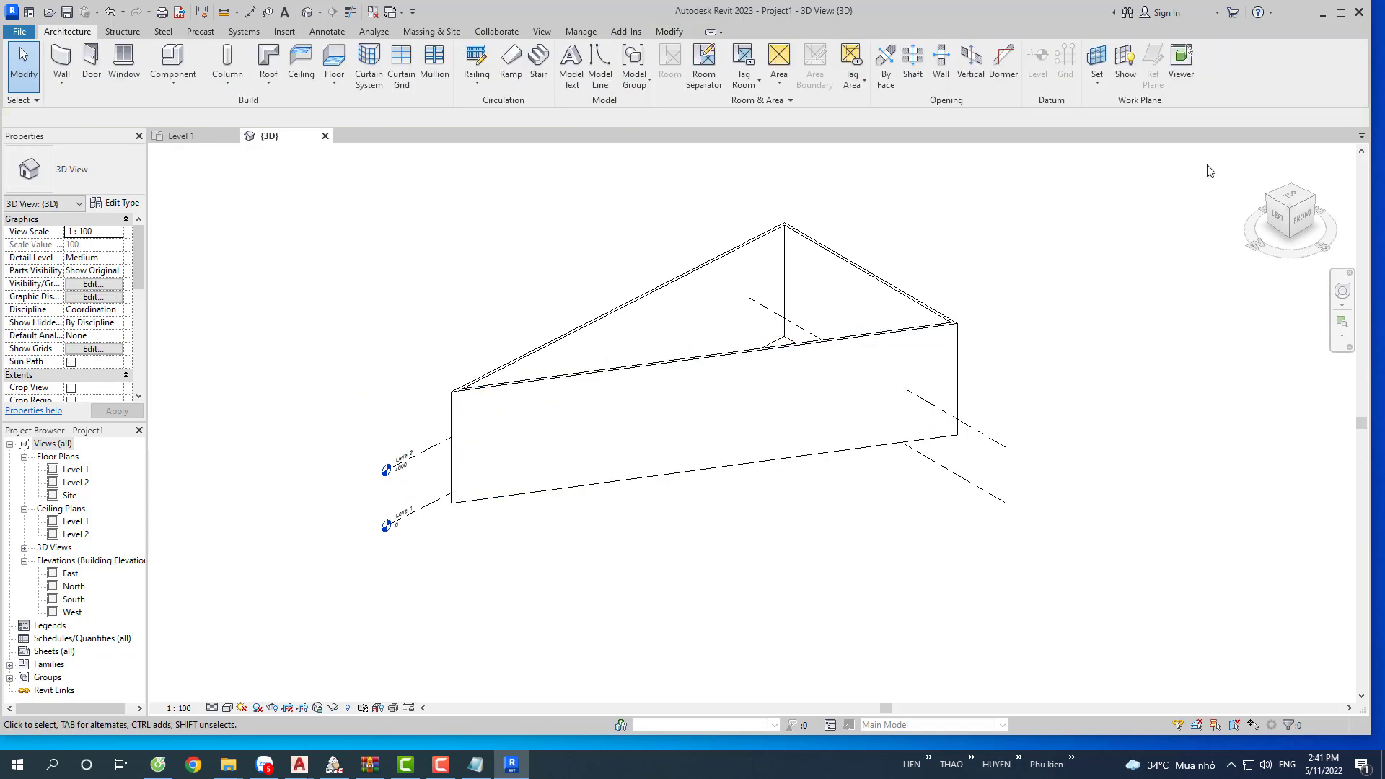
click(1340, 13)
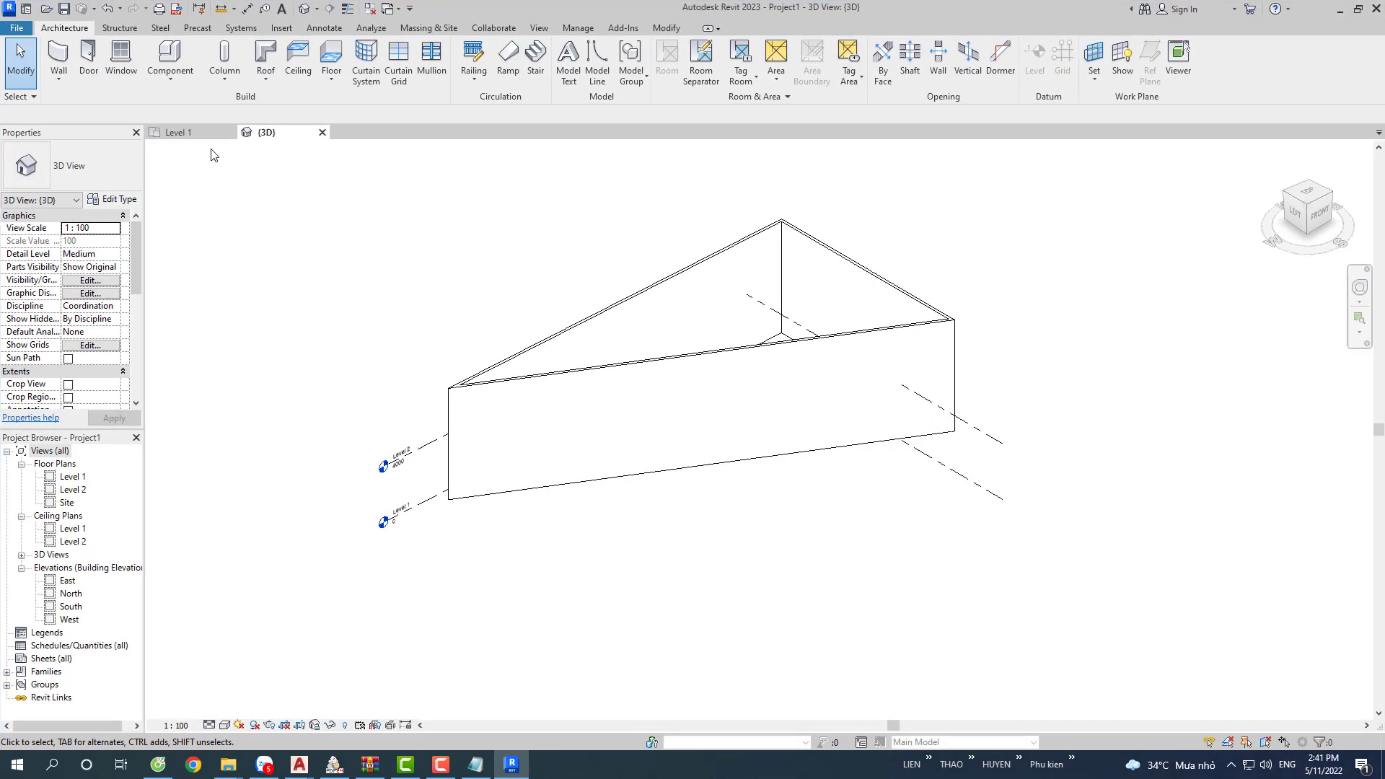
click(323, 132)
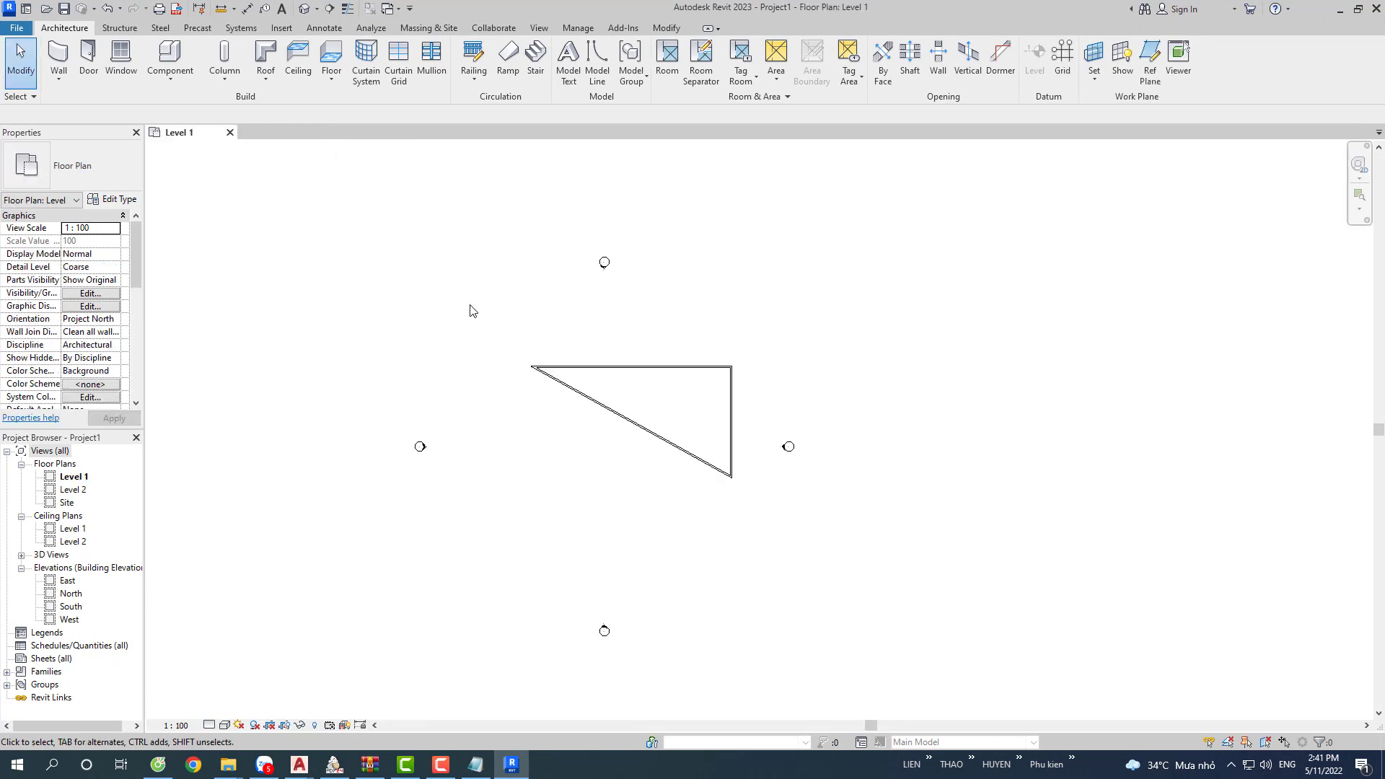
Delete the three triangle walls, bring up the Open dialog, then switch to a File Explorer window.
drag(489, 324, 748, 509)
key(Delete)
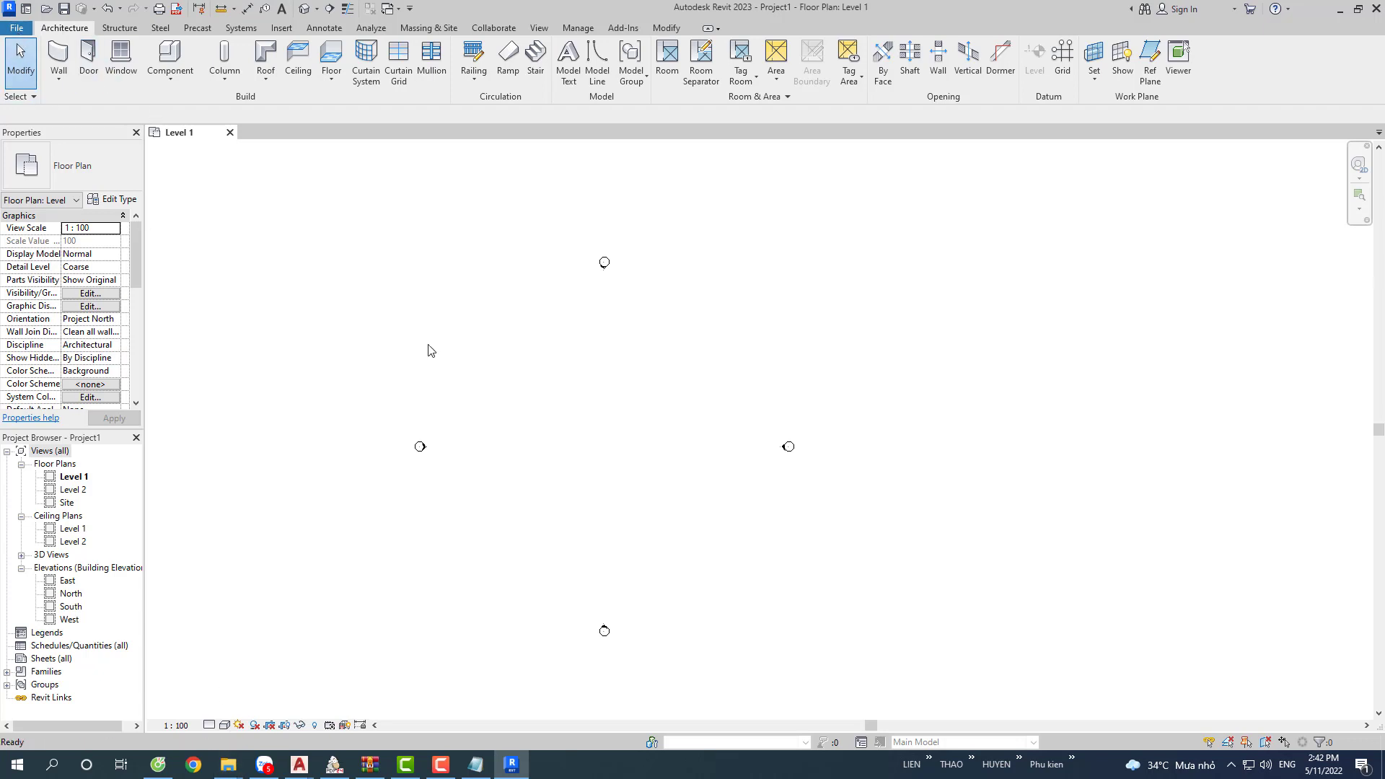
key(ctrl+o)
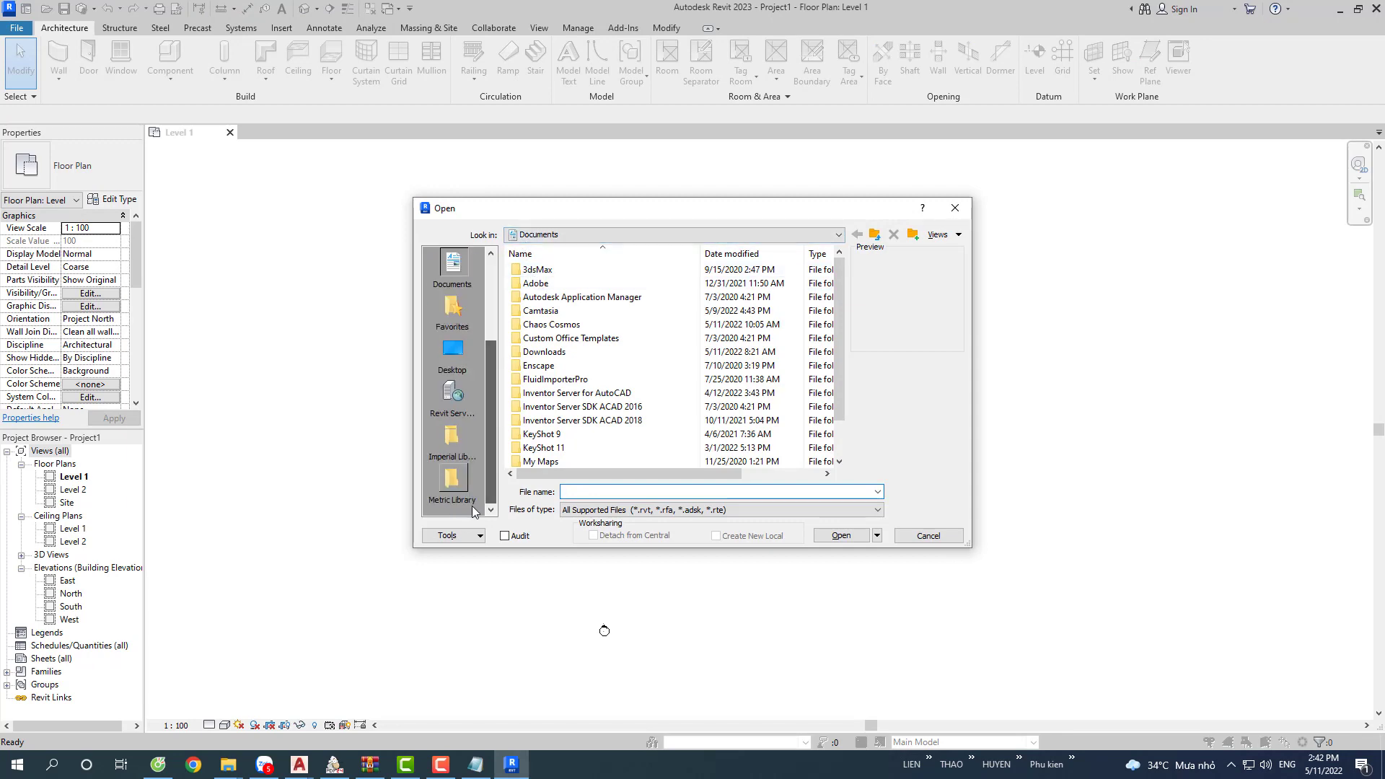
click(242, 764)
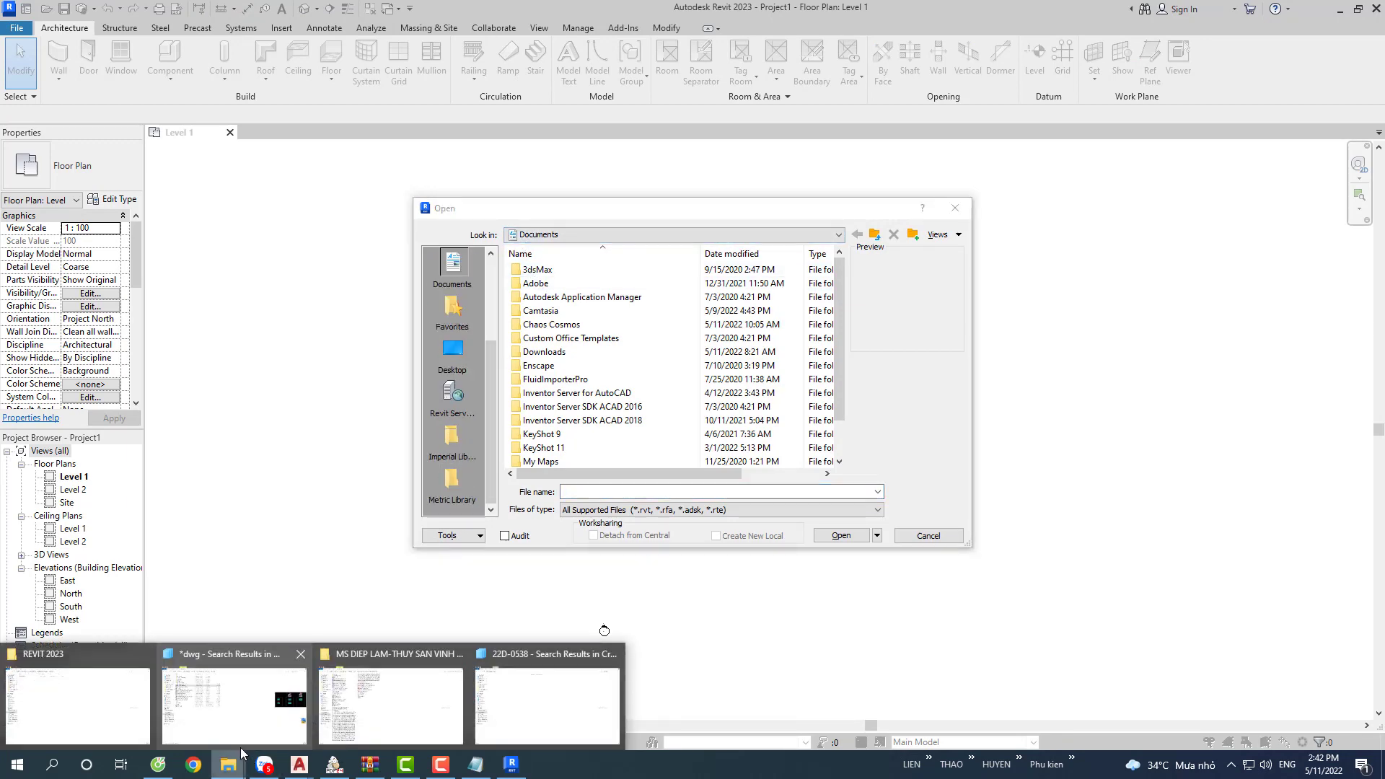
click(545, 737)
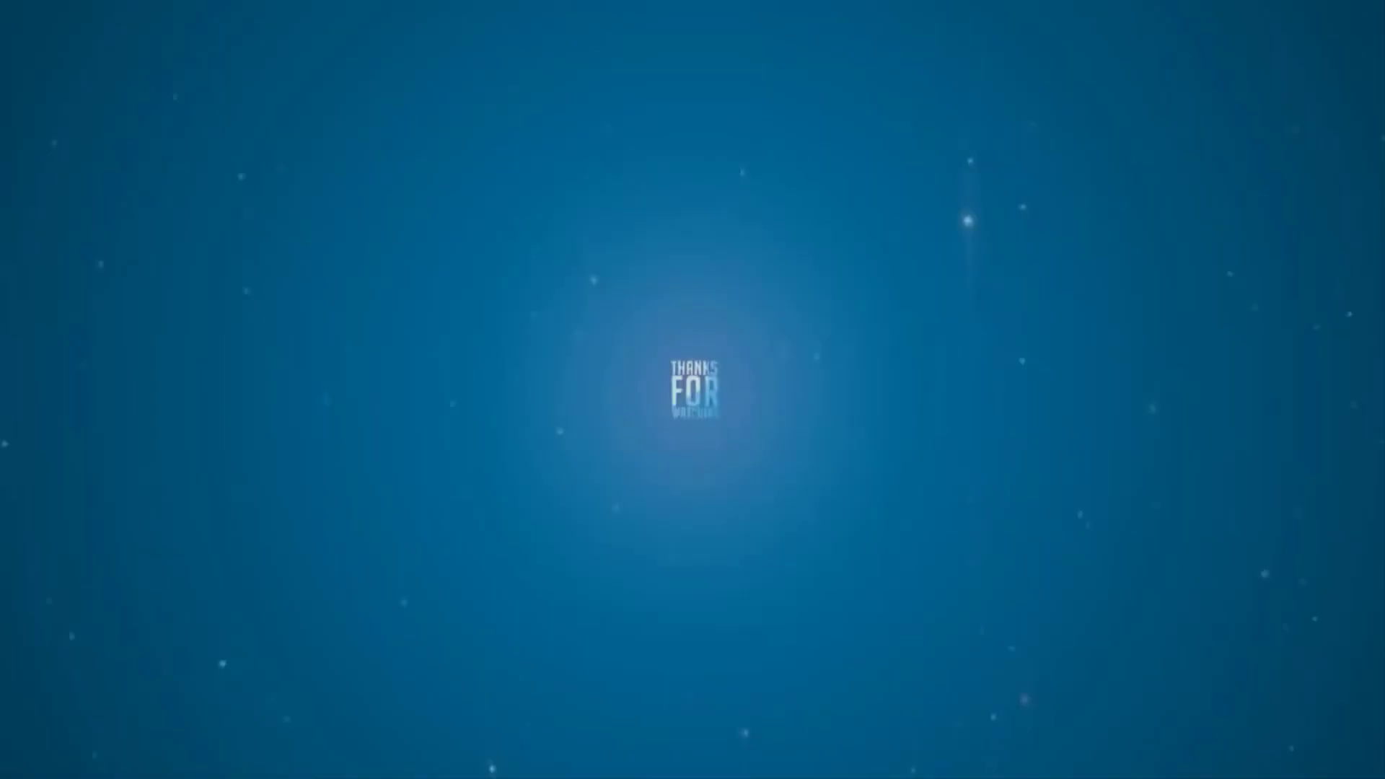